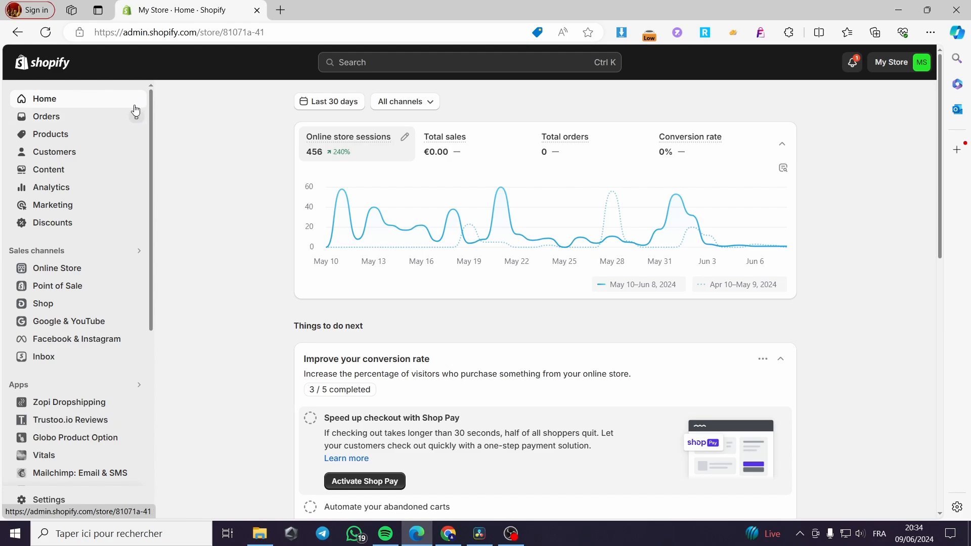
Step: View the live online store and examine the links in its home page footer
{"action": "scroll", "coordinate": [104, 304], "scroll_direction": "down", "scroll_amount": 4}
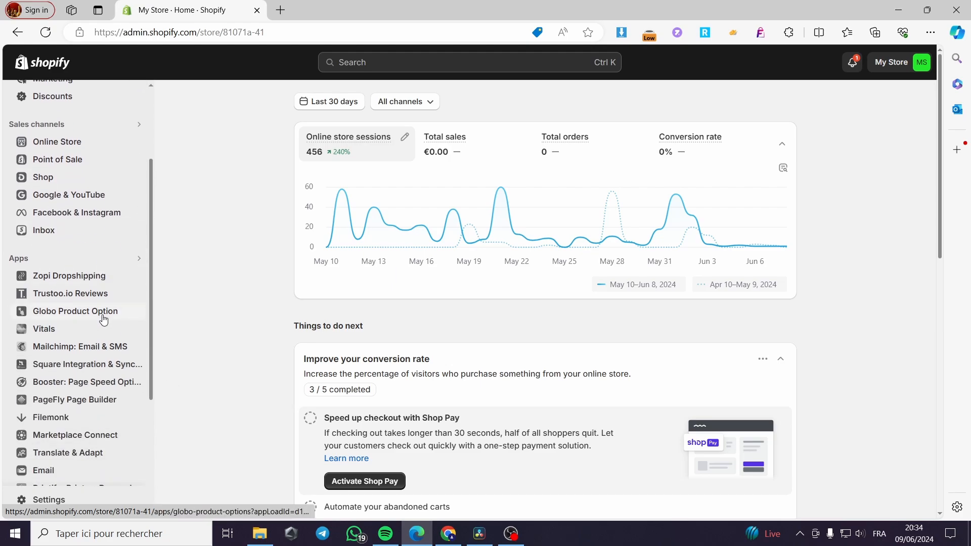
{"action": "scroll", "coordinate": [109, 316], "scroll_direction": "up", "scroll_amount": 4}
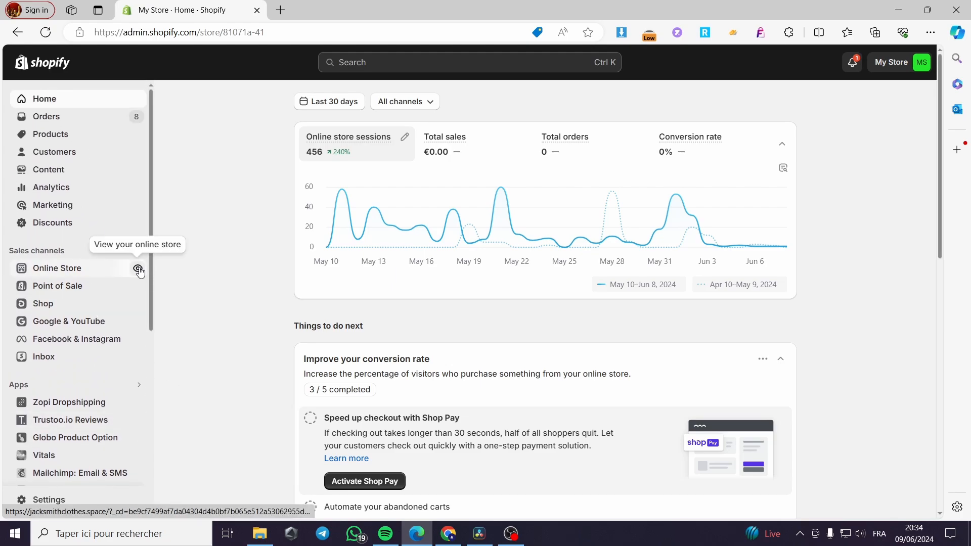
{"action": "left_click", "coordinate": [137, 268]}
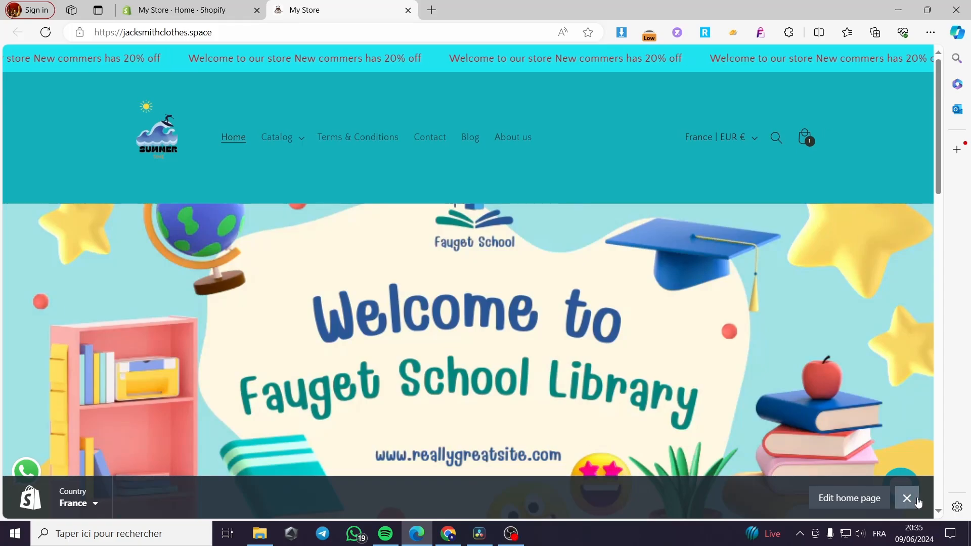
{"action": "left_click", "coordinate": [907, 497]}
{"action": "scroll", "coordinate": [737, 397], "scroll_direction": "down", "scroll_amount": 20}
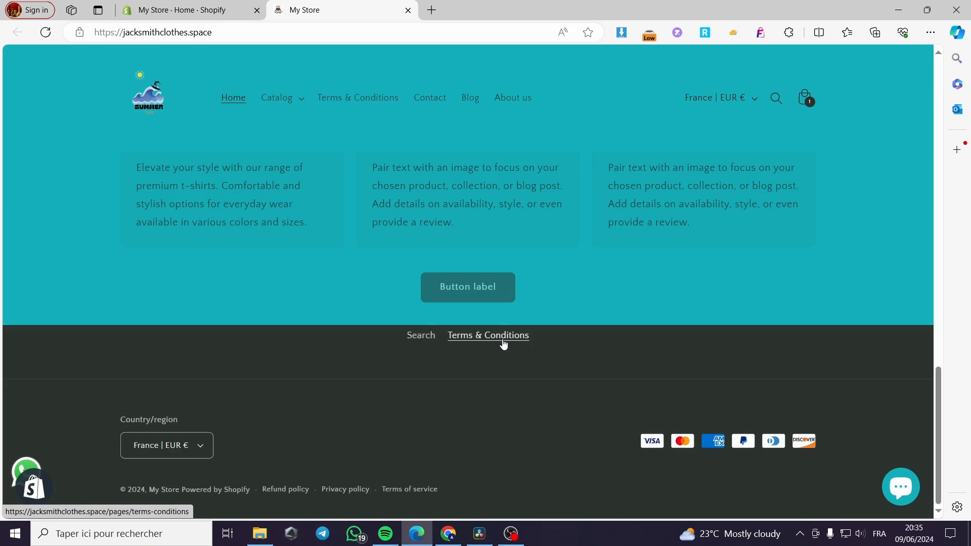
Step: Return to the store admin and open the Footer menu in the online store's navigation settings to review its items
{"action": "left_click", "coordinate": [195, 9]}
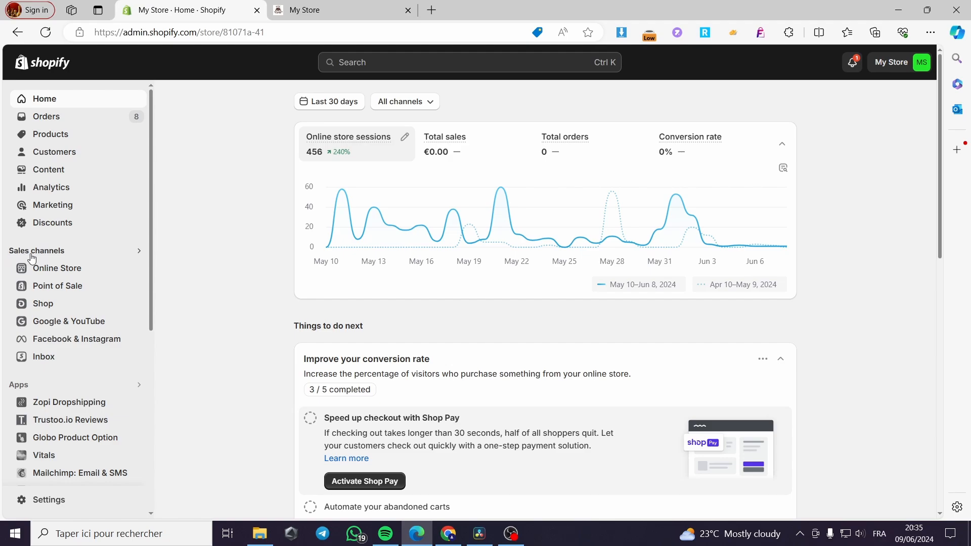
{"action": "left_click", "coordinate": [47, 274]}
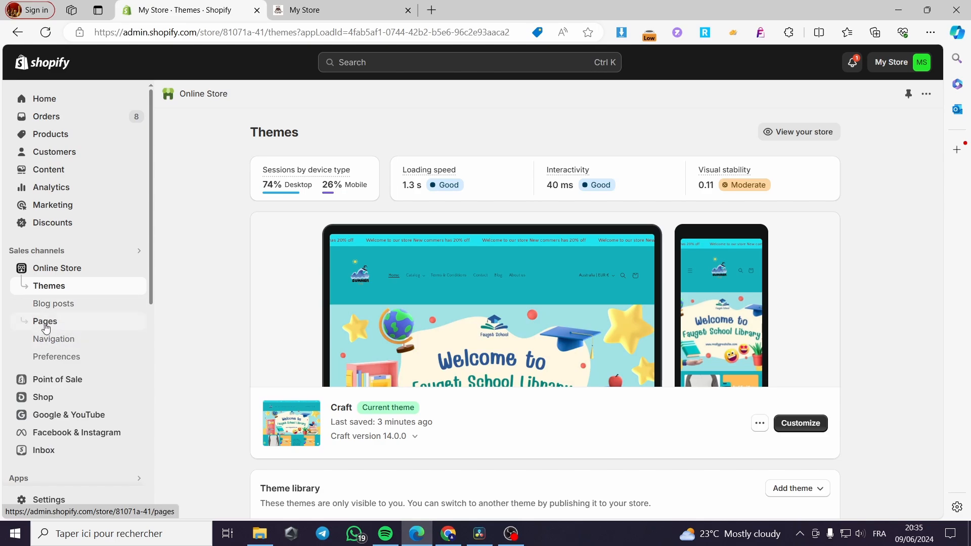
{"action": "left_click", "coordinate": [50, 327]}
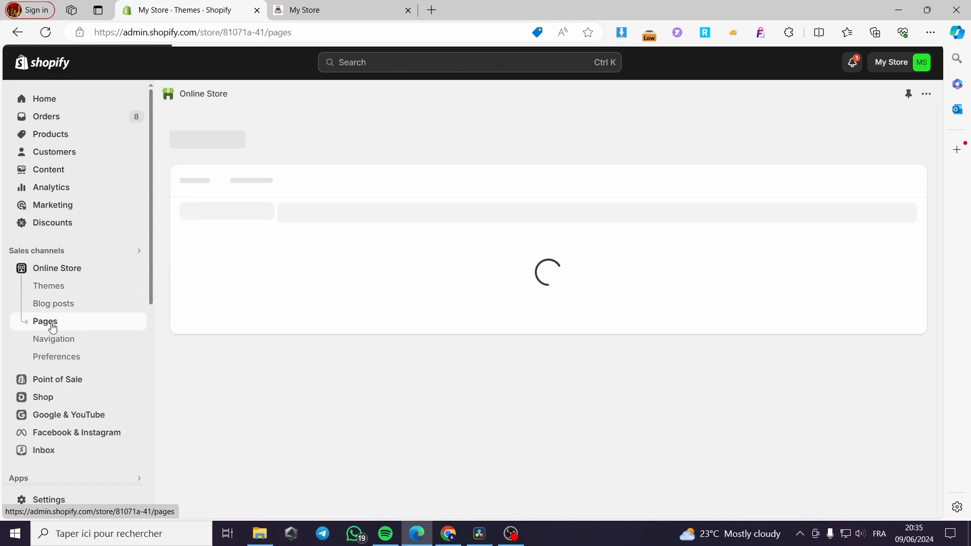
{"action": "left_click", "coordinate": [58, 340]}
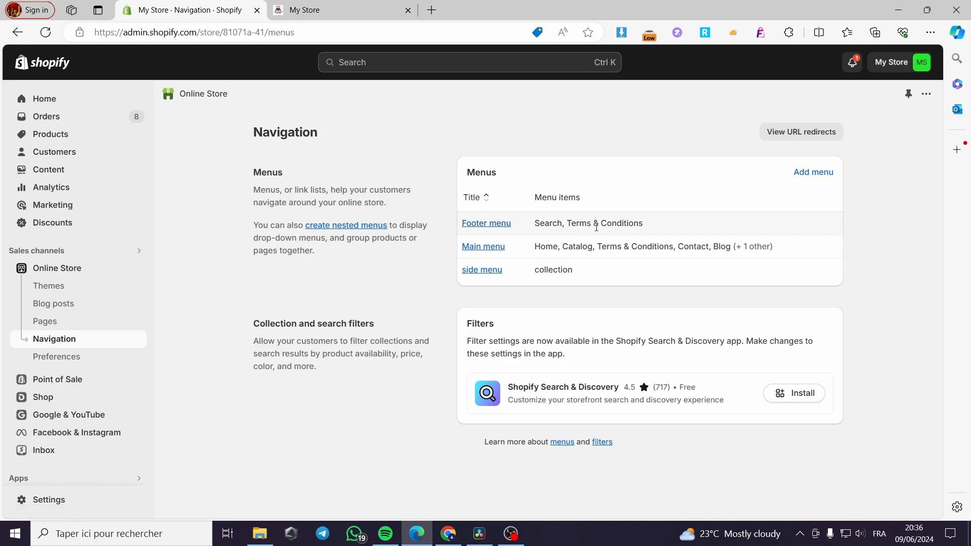
{"action": "left_click", "coordinate": [474, 226]}
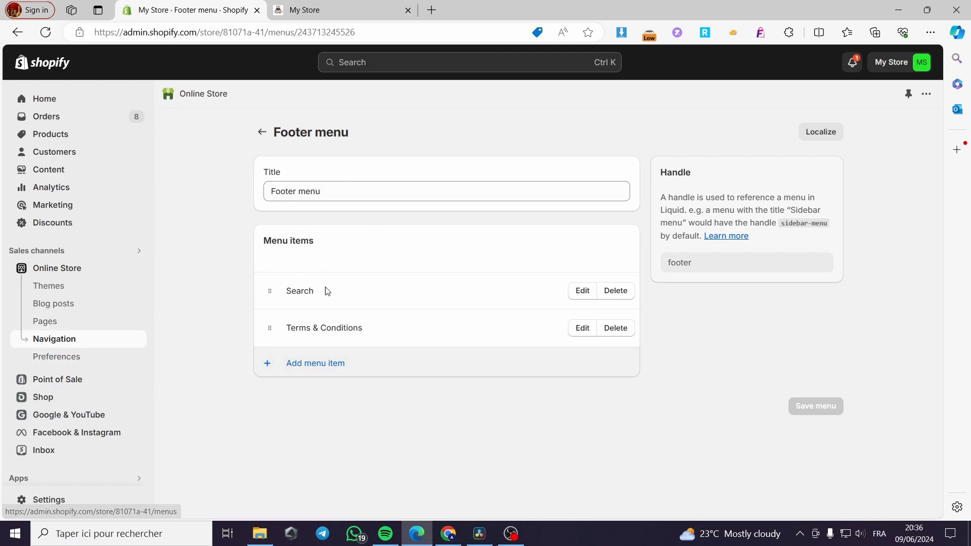
Step: Inspect the title field and content editor options of a blank new online store page, leaving it without saving
{"action": "left_click", "coordinate": [48, 323]}
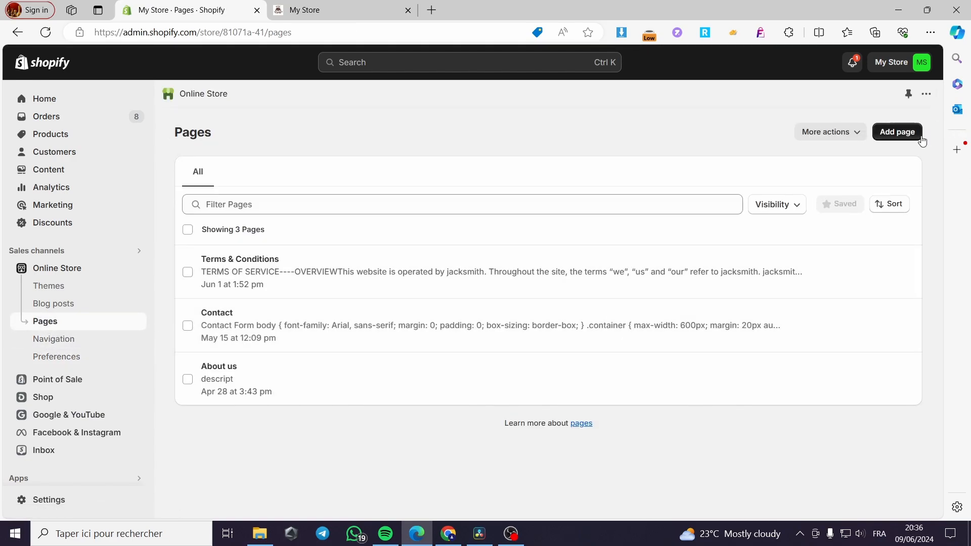
{"action": "left_click", "coordinate": [895, 132]}
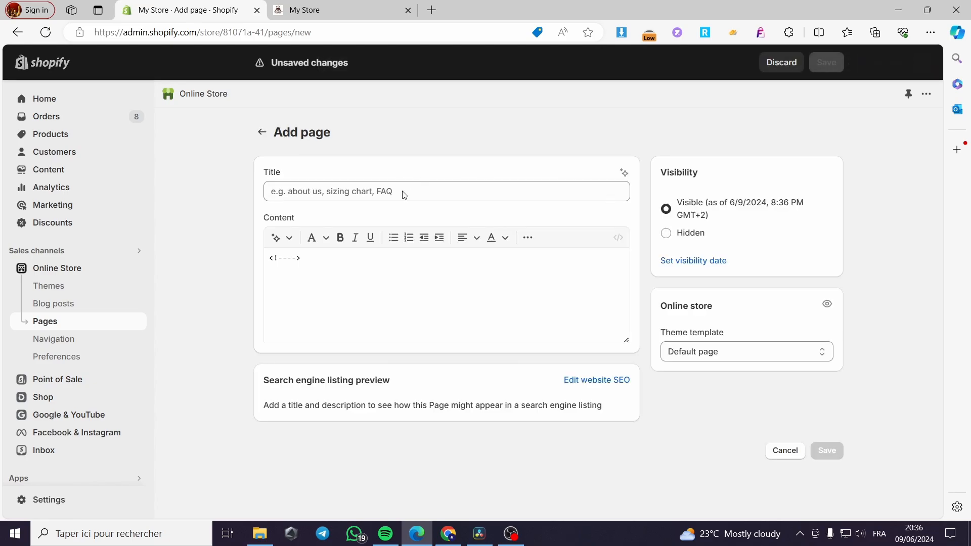
{"action": "left_click", "coordinate": [265, 192]}
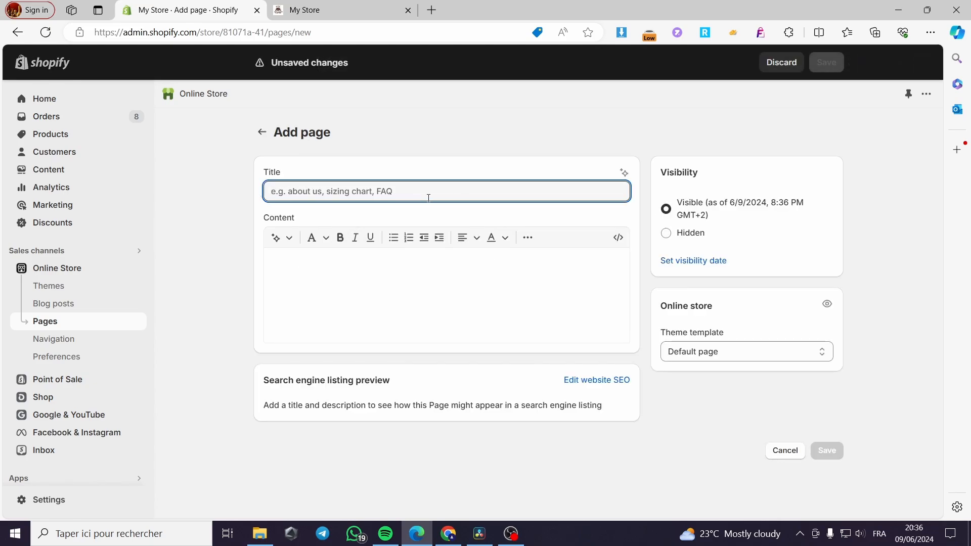
{"action": "left_click", "coordinate": [367, 293]}
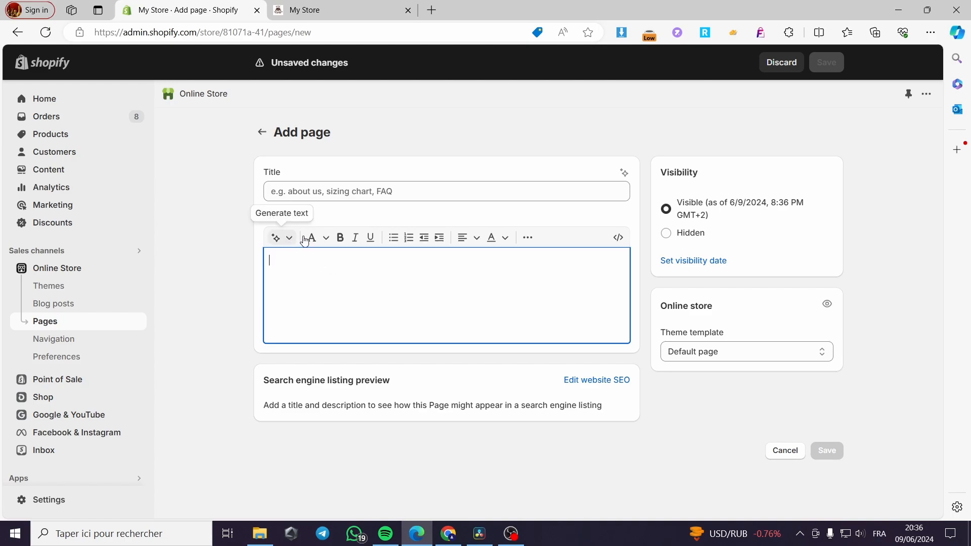
{"action": "left_click", "coordinate": [529, 237]}
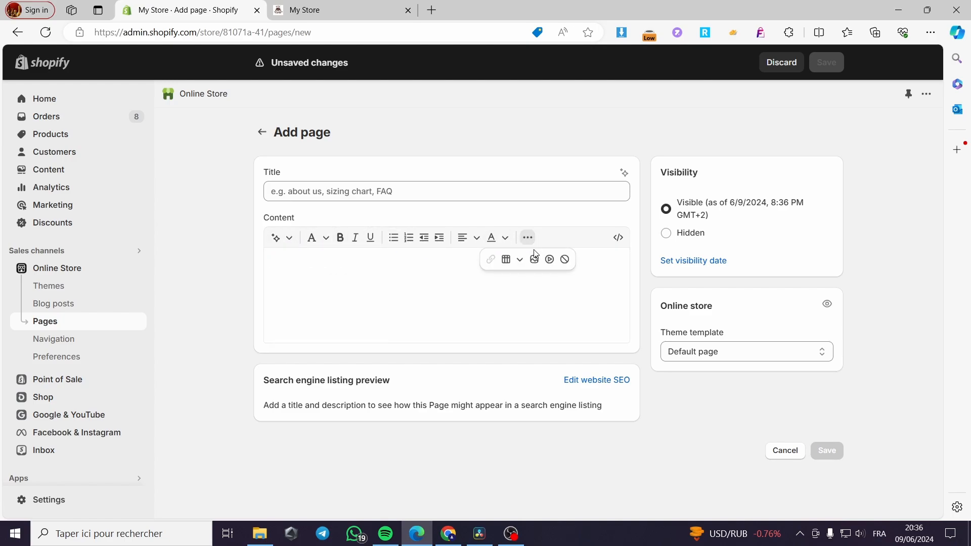
{"action": "left_click", "coordinate": [397, 276]}
{"action": "left_click", "coordinate": [660, 417]}
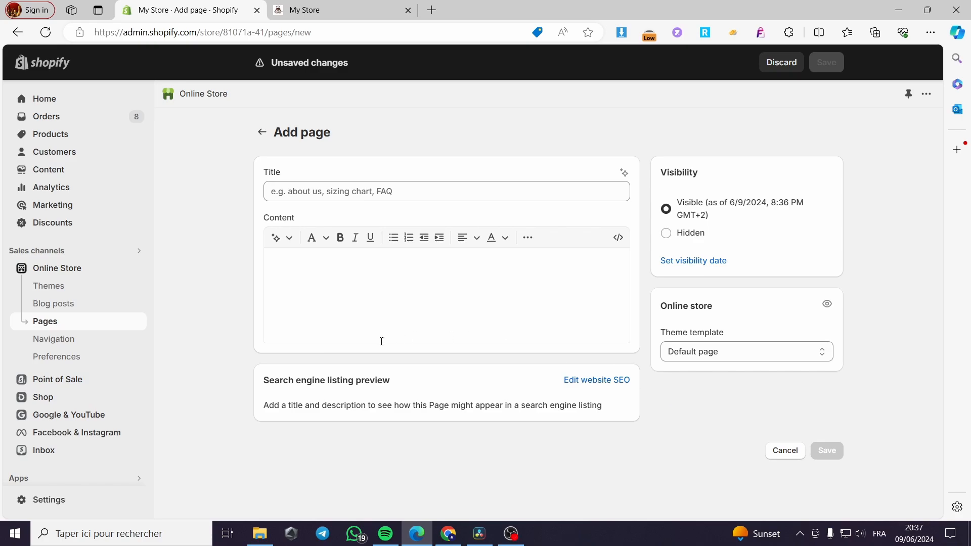
{"action": "left_click", "coordinate": [263, 132]}
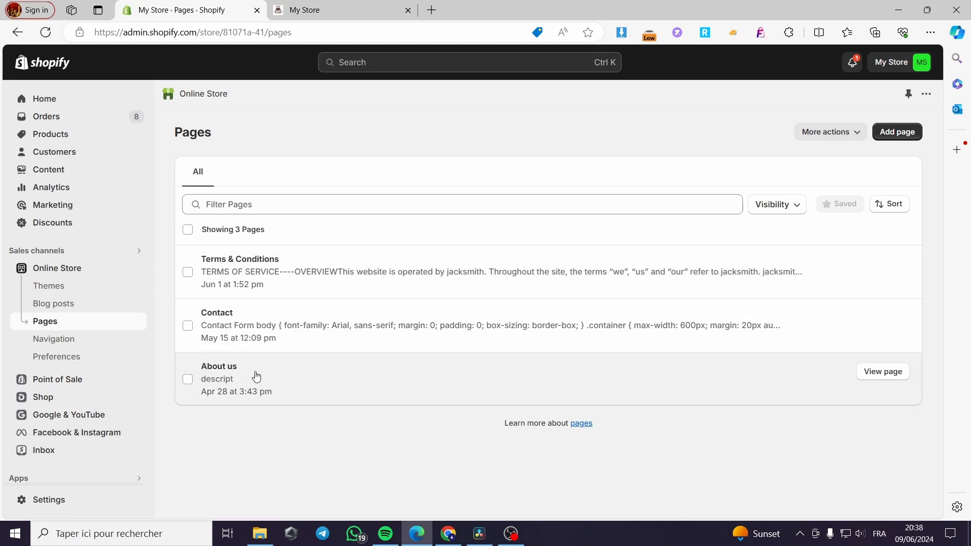
Step: View the existing About us and Contact pages on the live store, closing each preview
{"action": "left_click", "coordinate": [884, 373]}
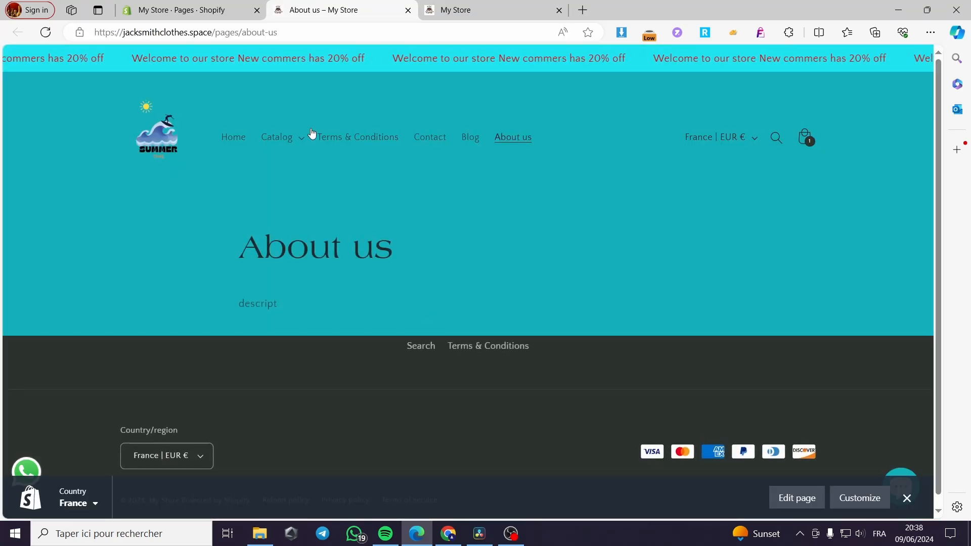
{"action": "key", "text": "ctrl+w"}
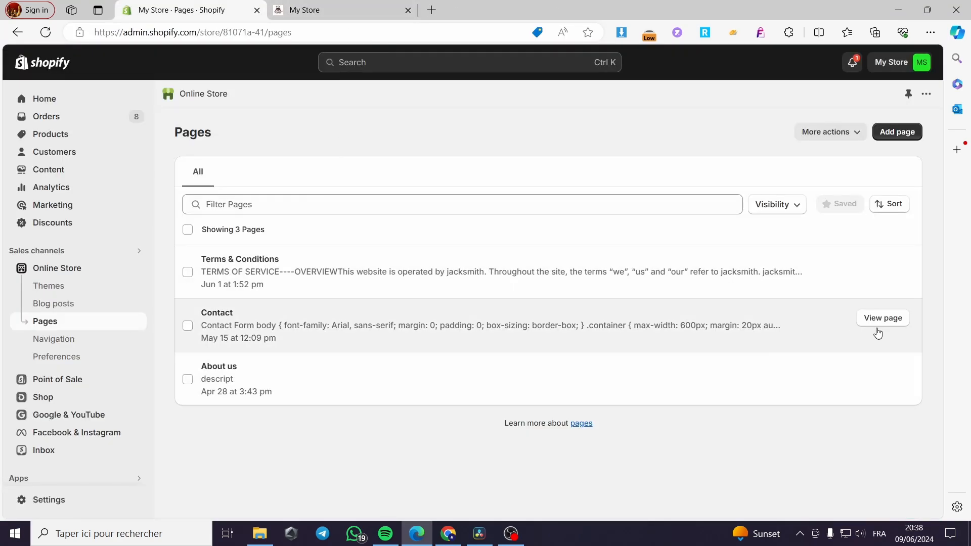
{"action": "left_click", "coordinate": [882, 319]}
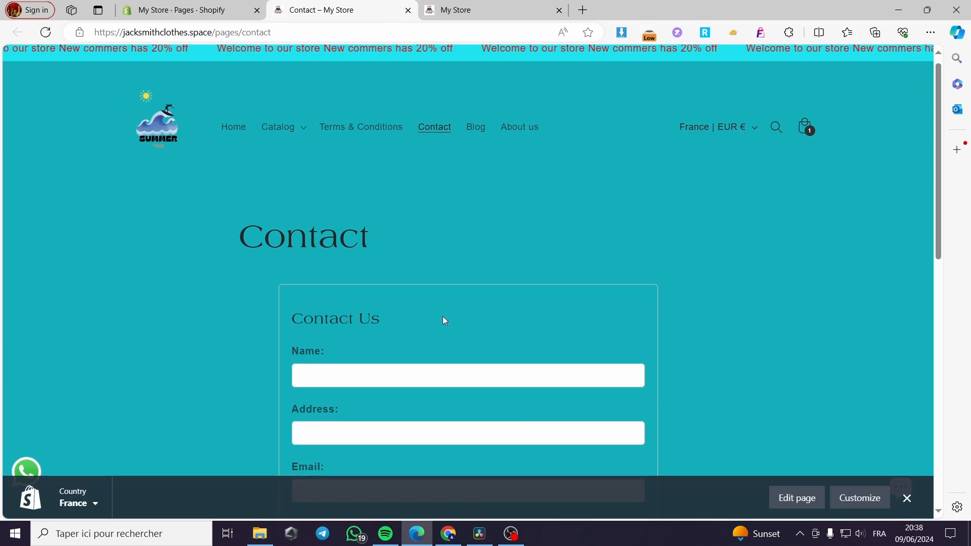
{"action": "scroll", "coordinate": [445, 321], "scroll_direction": "down", "scroll_amount": 10}
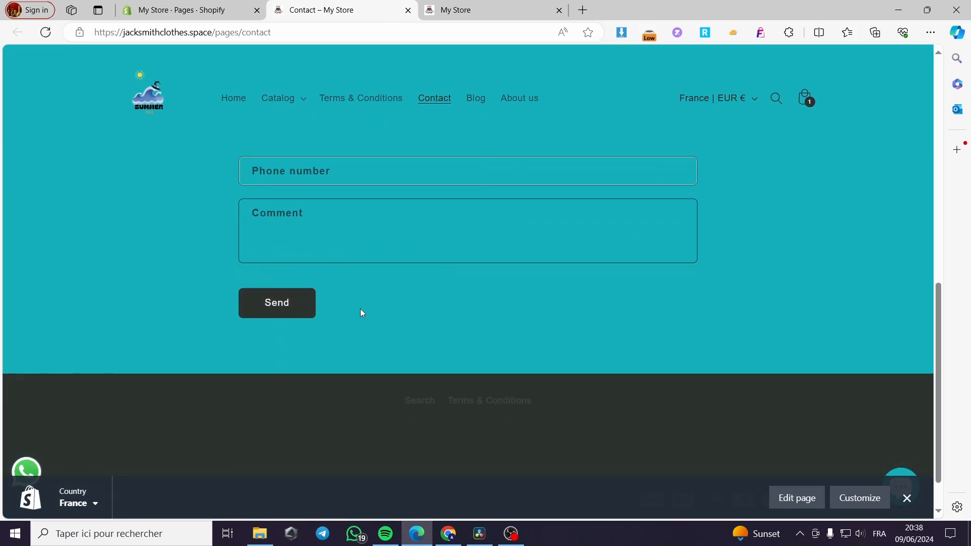
{"action": "scroll", "coordinate": [362, 313], "scroll_direction": "up", "scroll_amount": 10}
{"action": "key", "text": "ctrl+w"}
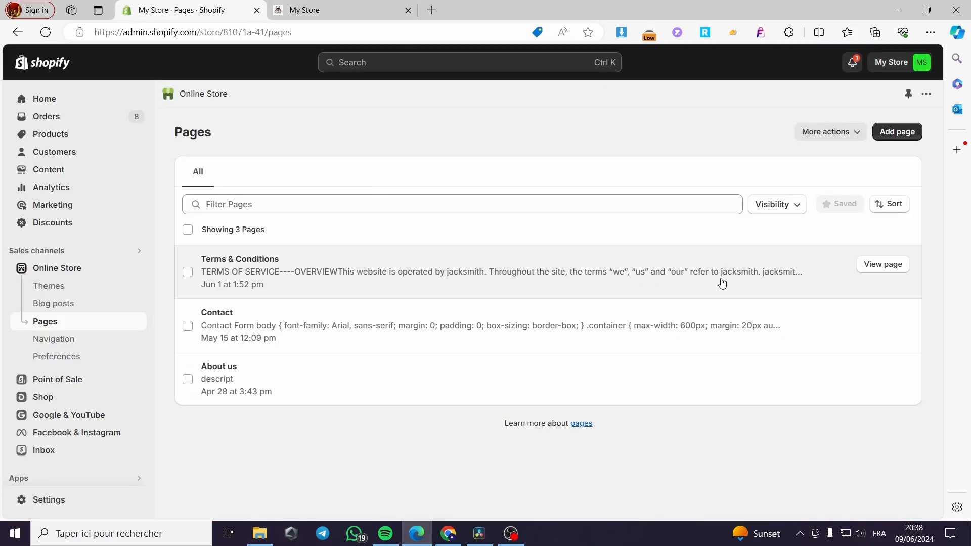
Step: View the Terms & Conditions page on the live store, read through its text, and close the preview
{"action": "left_click", "coordinate": [875, 265]}
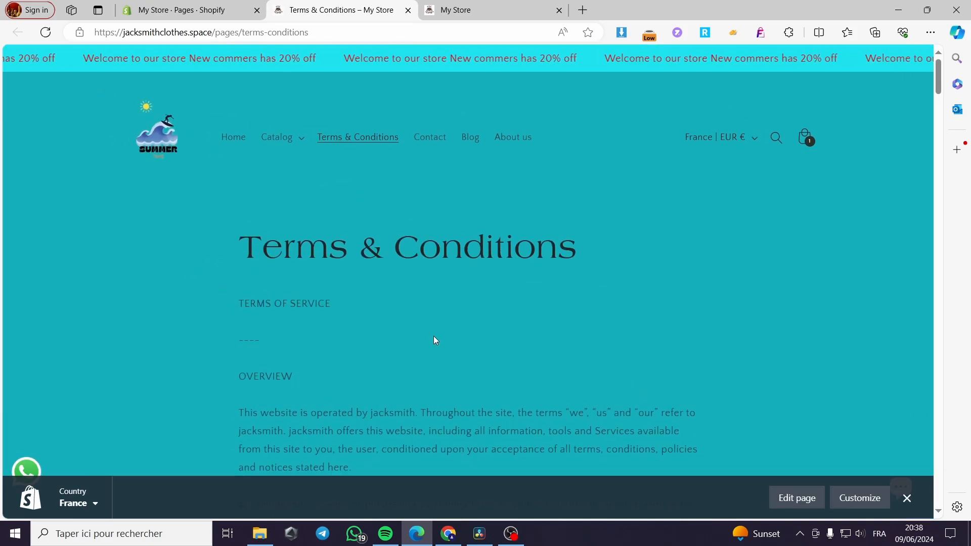
{"action": "scroll", "coordinate": [433, 335], "scroll_direction": "down", "scroll_amount": 15}
{"action": "scroll", "coordinate": [454, 299], "scroll_direction": "up", "scroll_amount": 7}
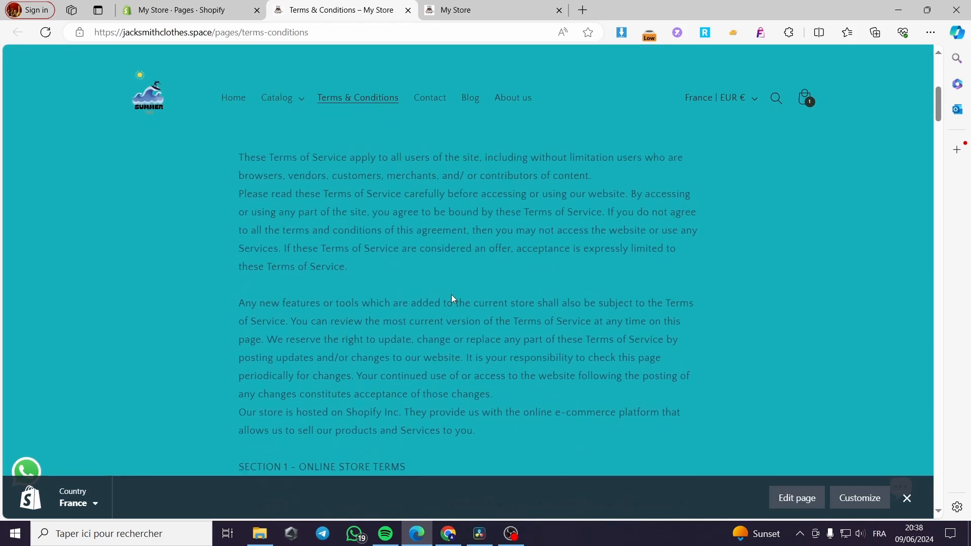
{"action": "scroll", "coordinate": [454, 298], "scroll_direction": "up", "scroll_amount": 8}
{"action": "left_click", "coordinate": [408, 10]}
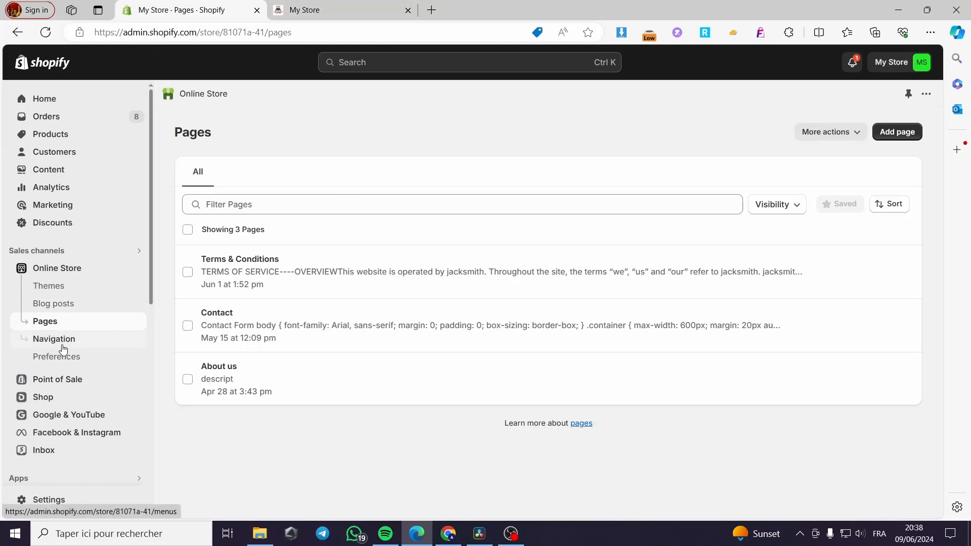
Step: In the store's Footer menu, start a new menu item named "Terms of Services"
{"action": "left_click", "coordinate": [63, 348]}
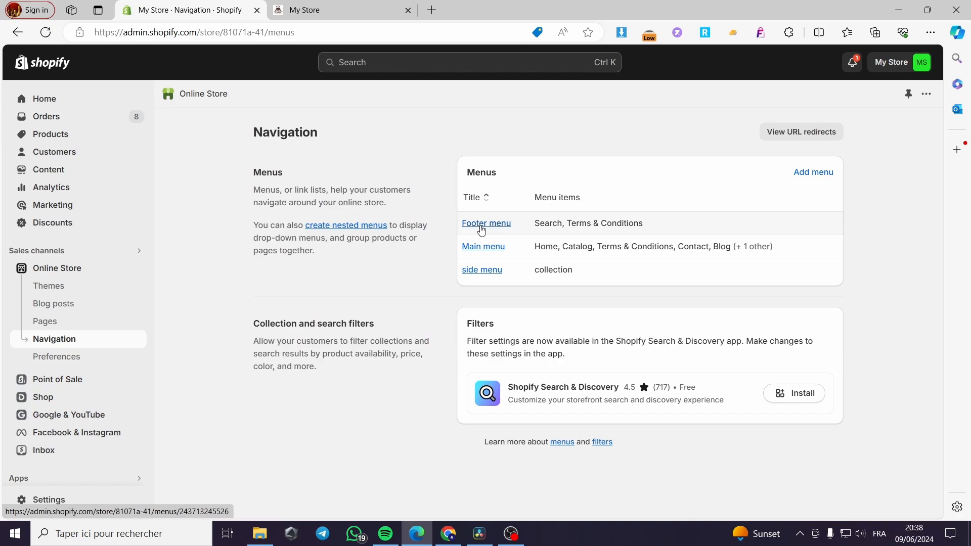
{"action": "left_click", "coordinate": [481, 228]}
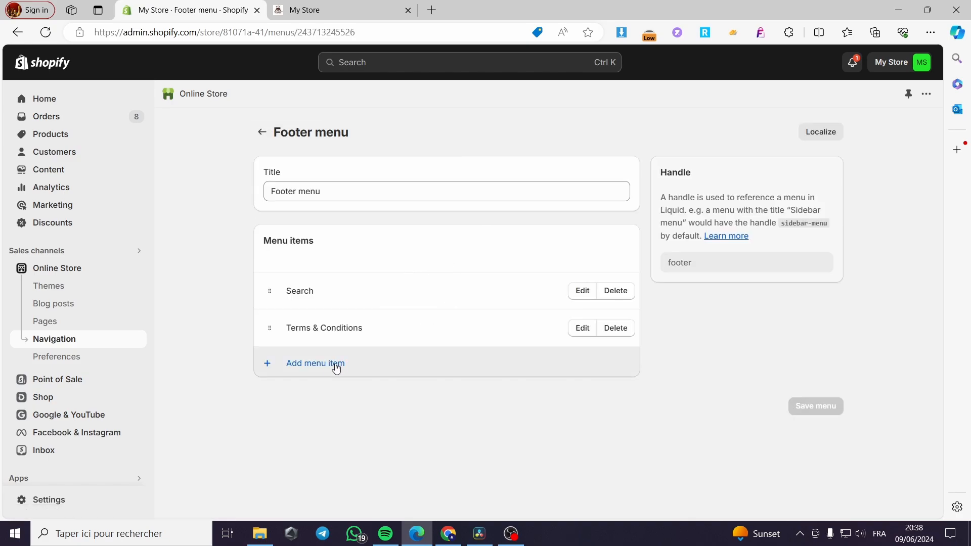
{"action": "left_click", "coordinate": [306, 365]}
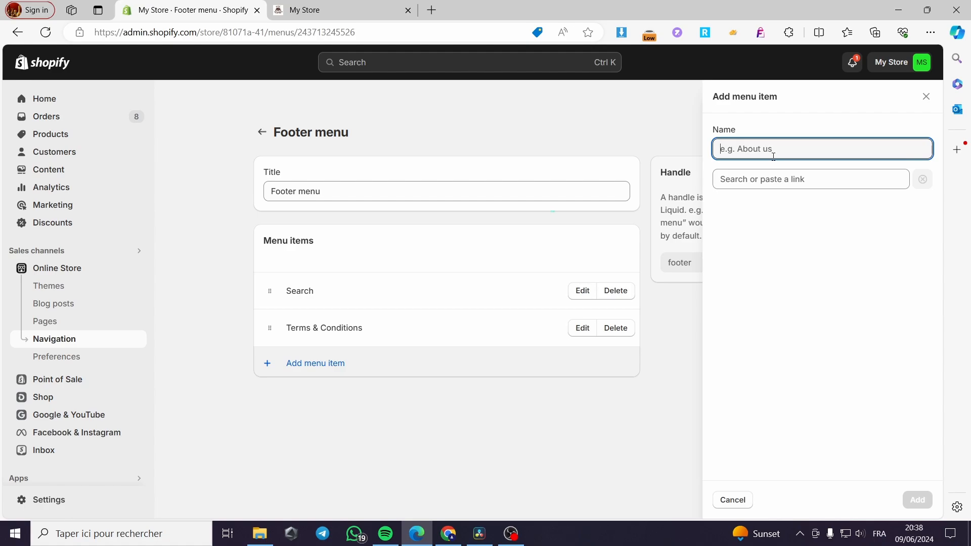
{"action": "type", "text": "Terms of services"}
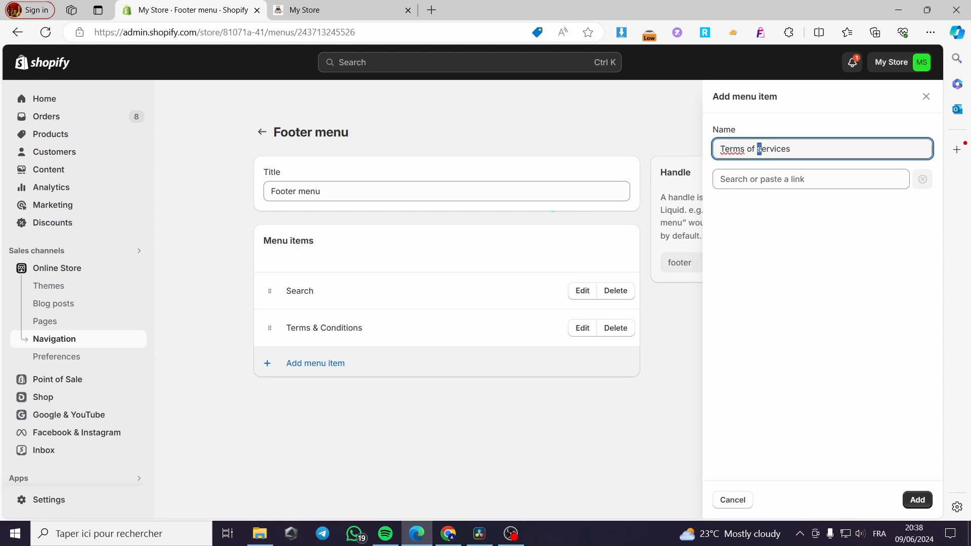
{"action": "type", "text": "S"}
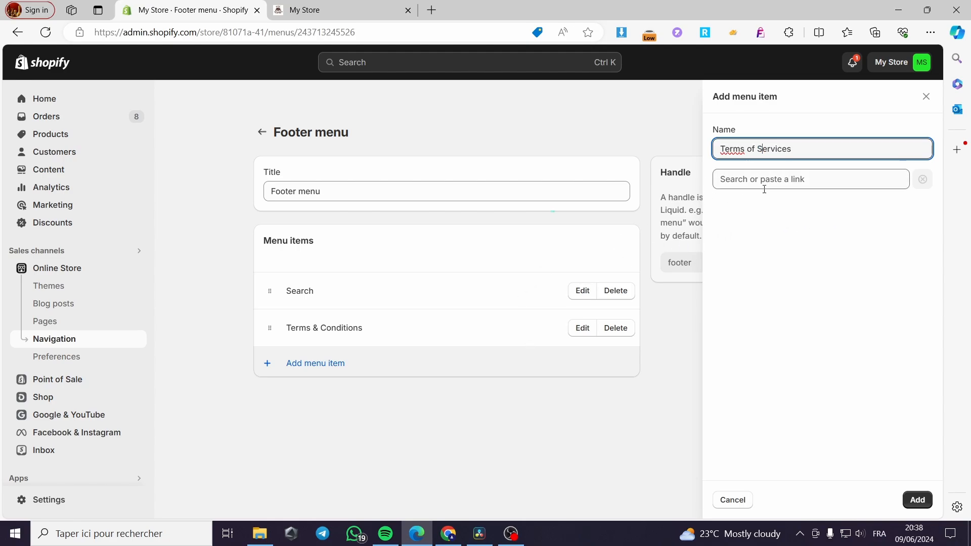
Step: Link the new footer item to the Terms & Conditions page and add it to the menu
{"action": "left_click", "coordinate": [847, 184]}
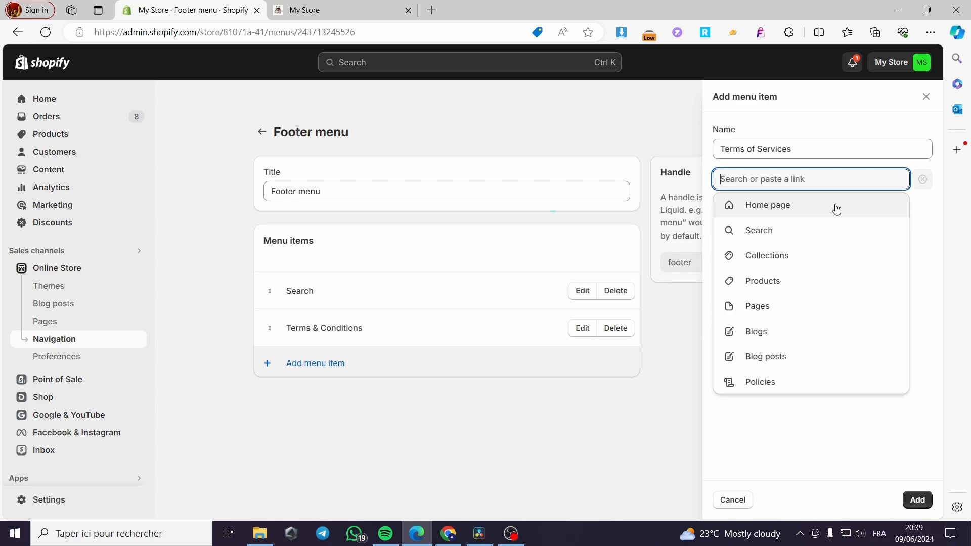
{"action": "left_click", "coordinate": [799, 312]}
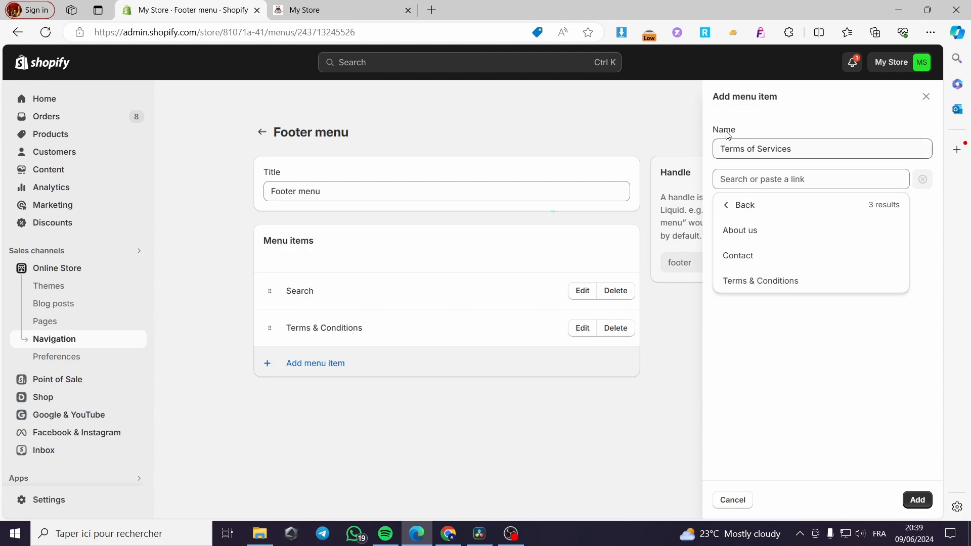
{"action": "left_click", "coordinate": [780, 288]}
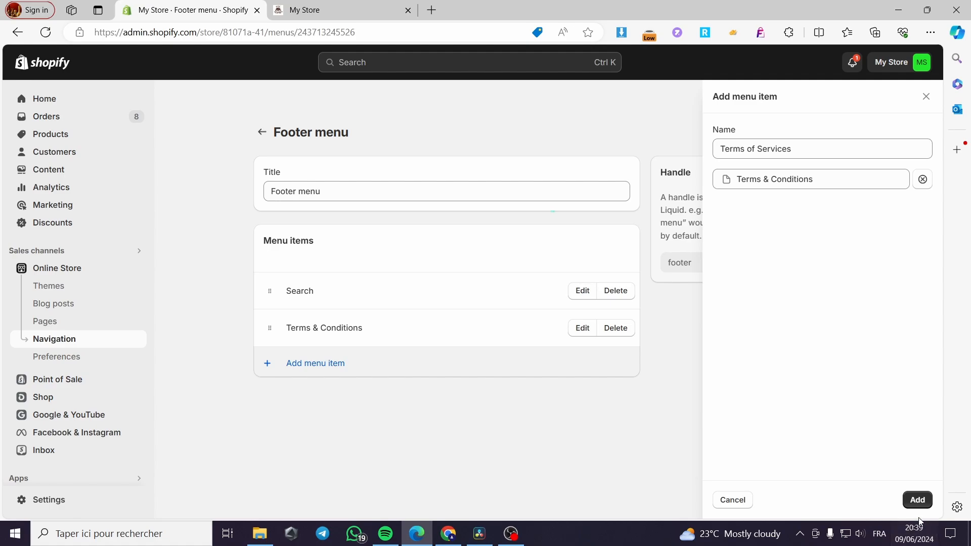
{"action": "left_click", "coordinate": [918, 500]}
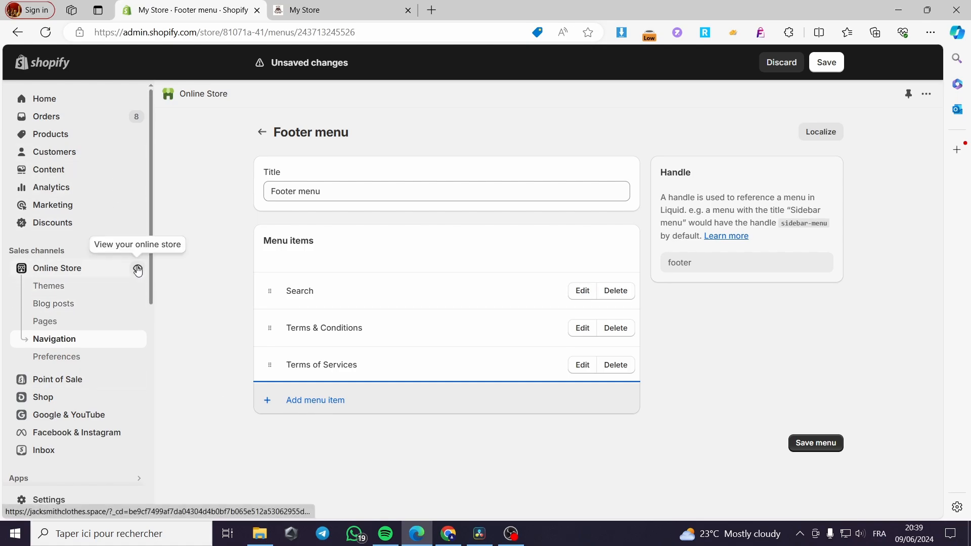
Step: View the live store in a fresh preview, close the old preview, and reload the page to check the footer links
{"action": "left_click", "coordinate": [136, 268]}
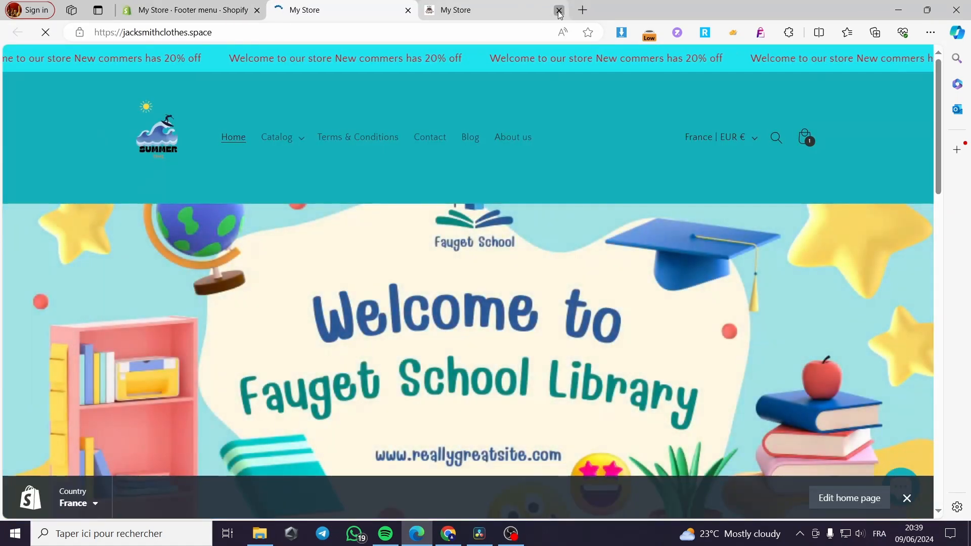
{"action": "left_click", "coordinate": [560, 10]}
{"action": "scroll", "coordinate": [555, 204], "scroll_direction": "down", "scroll_amount": 8}
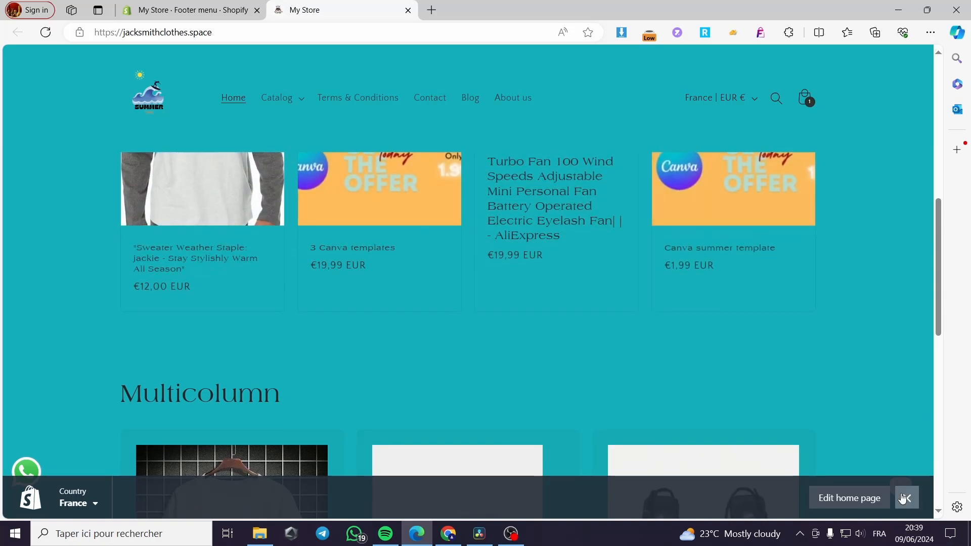
{"action": "scroll", "coordinate": [775, 345], "scroll_direction": "down", "scroll_amount": 5}
{"action": "scroll", "coordinate": [657, 338], "scroll_direction": "down", "scroll_amount": 4}
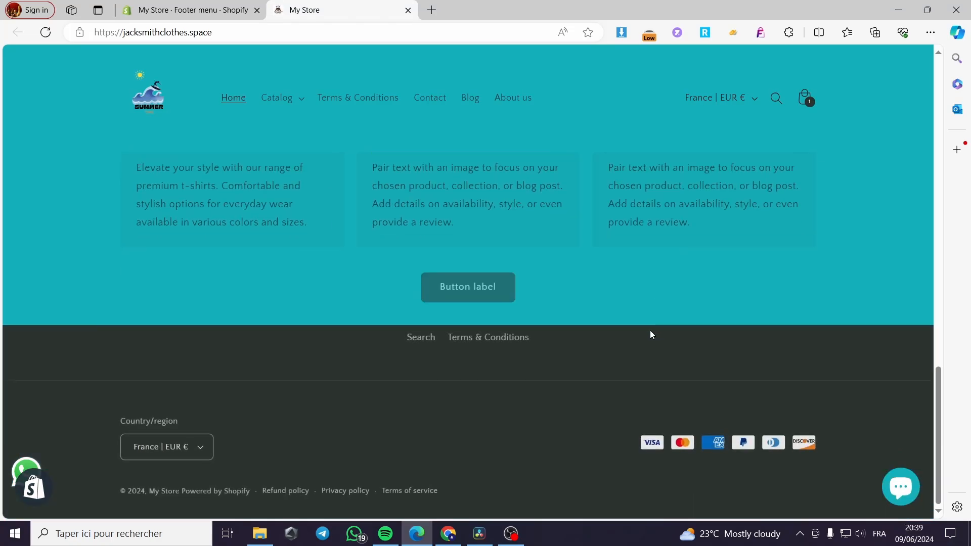
{"action": "left_click", "coordinate": [455, 338]}
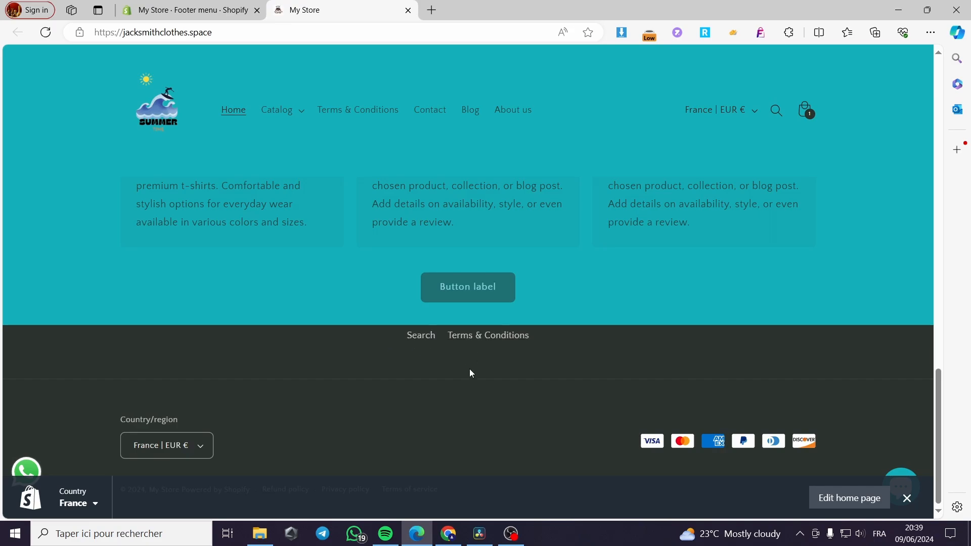
{"action": "left_click", "coordinate": [45, 32]}
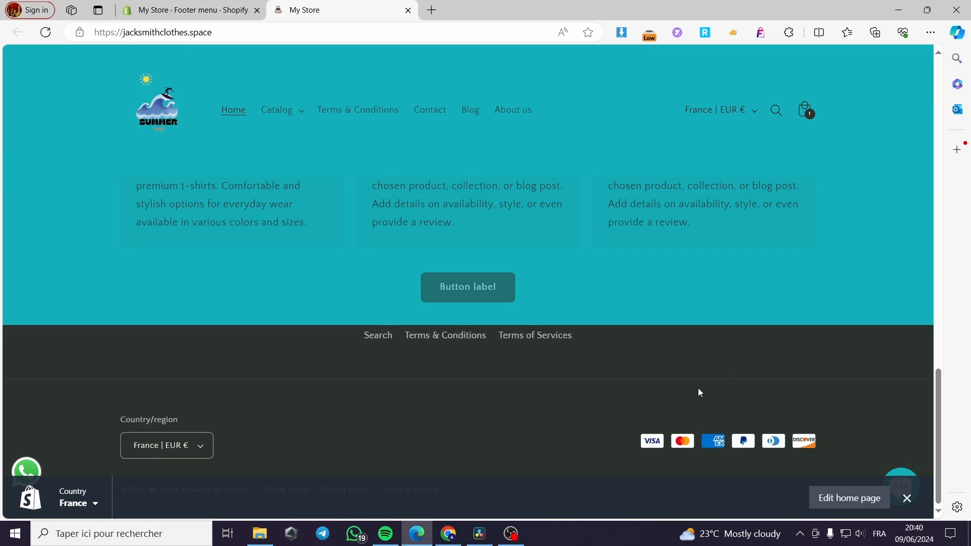
Step: Follow the footer's Terms of Services link on the live store, look over the linked page, and close the preview
{"action": "left_click", "coordinate": [529, 340]}
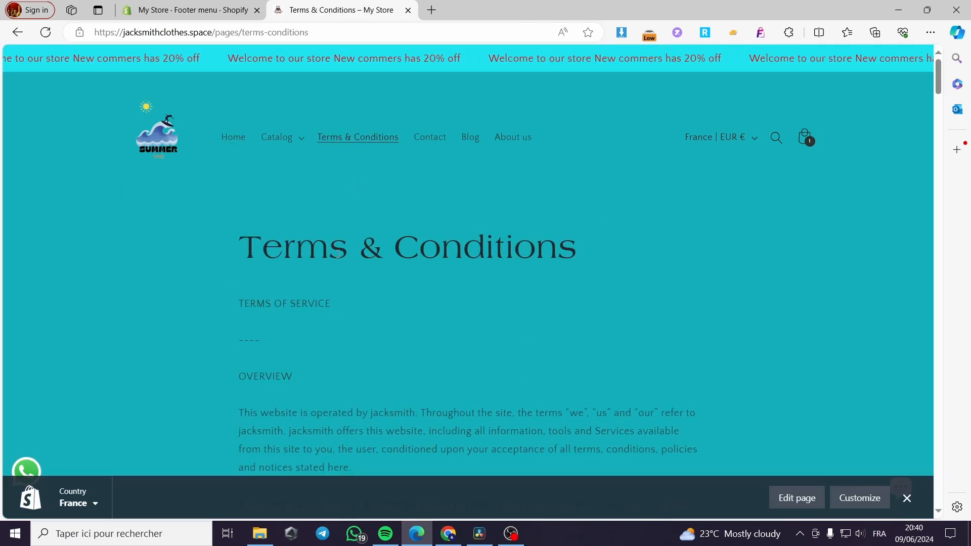
{"action": "scroll", "coordinate": [477, 319], "scroll_direction": "down", "scroll_amount": 4}
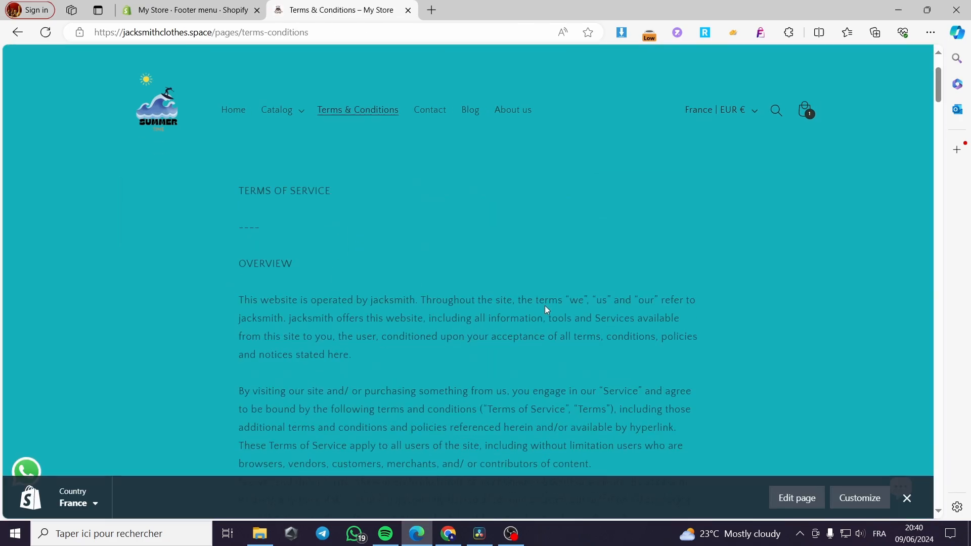
{"action": "left_click", "coordinate": [409, 10]}
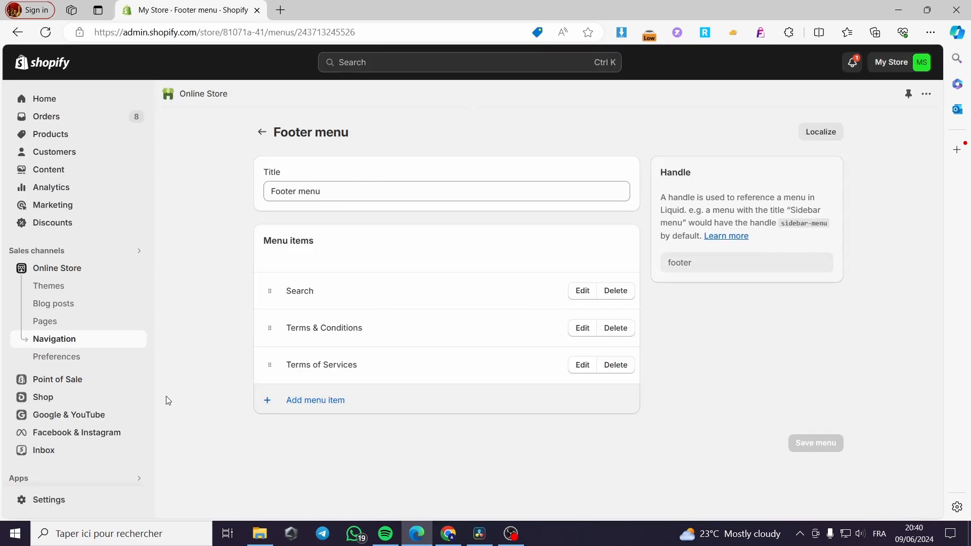
Step: Add a footer menu item named "About us" linked to the About us page, and save the menu
{"action": "left_click", "coordinate": [314, 402]}
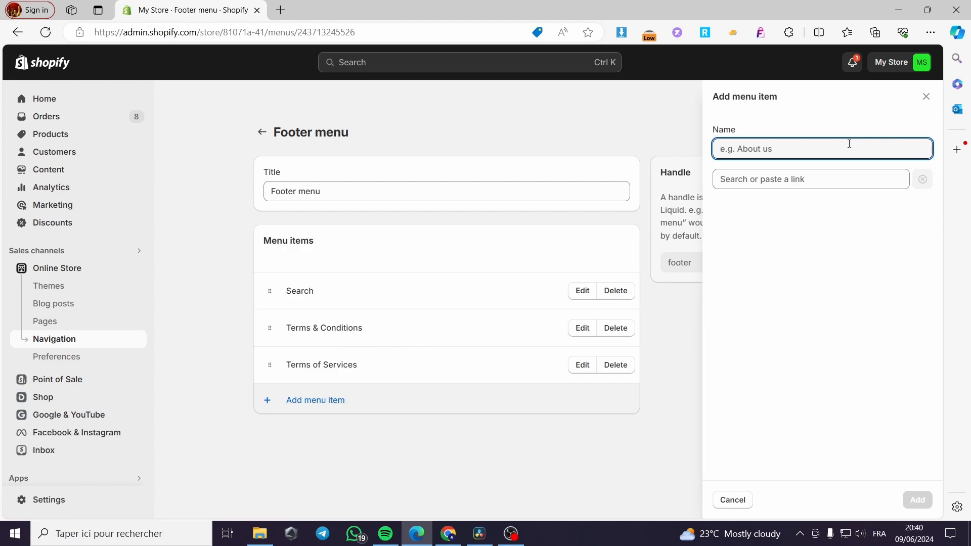
{"action": "type", "text": "About us"}
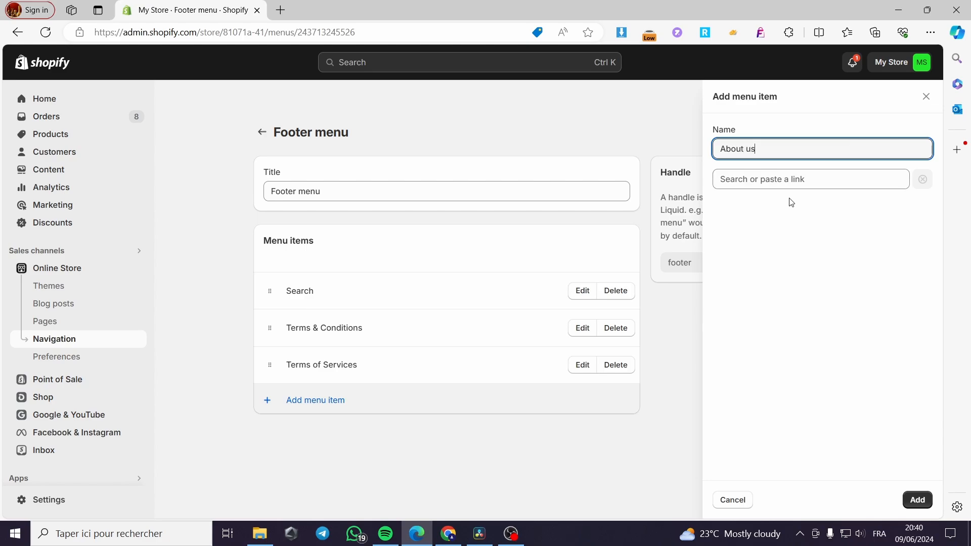
{"action": "left_click", "coordinate": [848, 180]}
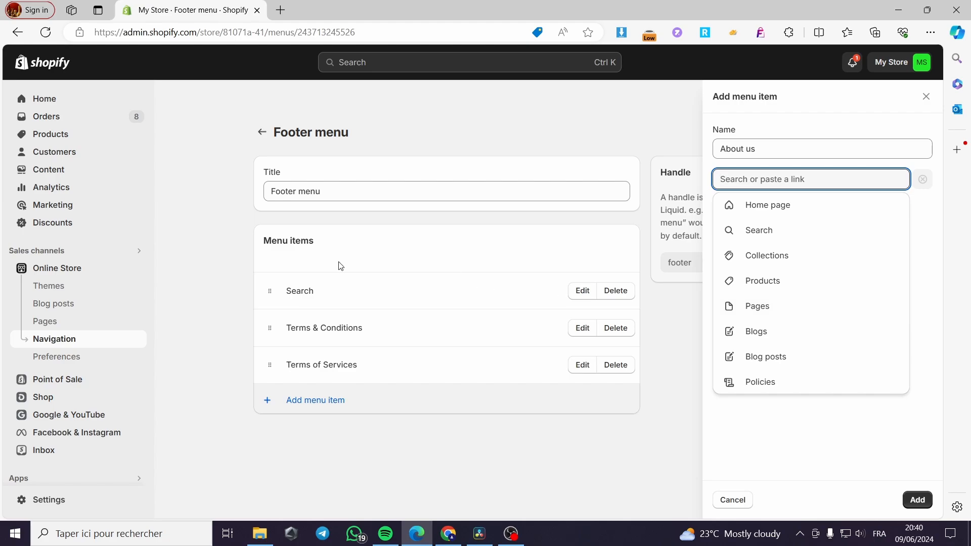
{"action": "left_click", "coordinate": [820, 316]}
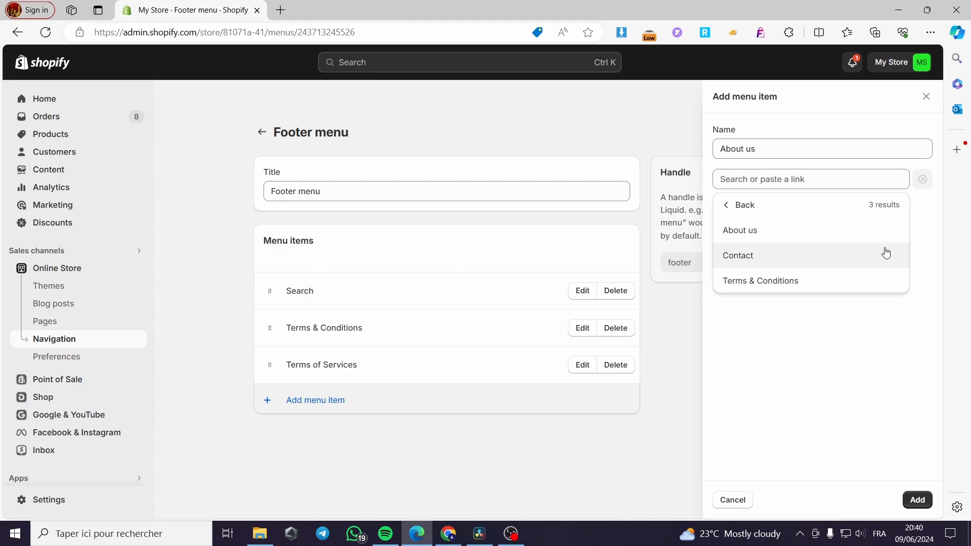
{"action": "left_click", "coordinate": [753, 235]}
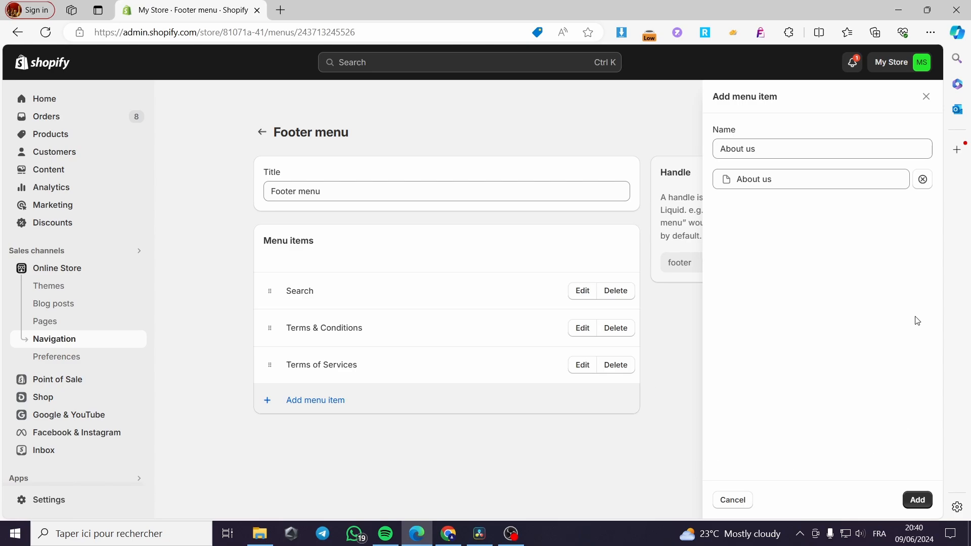
{"action": "left_click", "coordinate": [918, 499]}
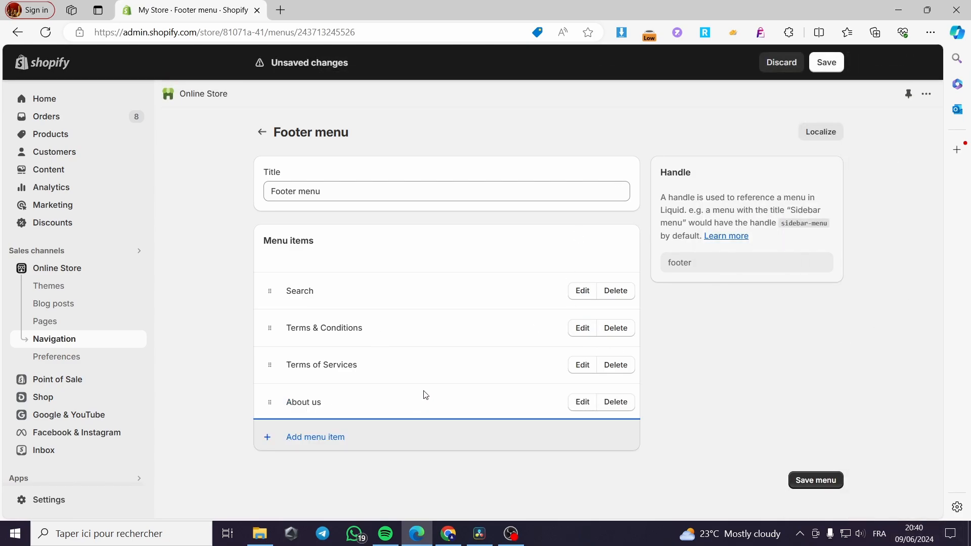
{"action": "left_click", "coordinate": [835, 66]}
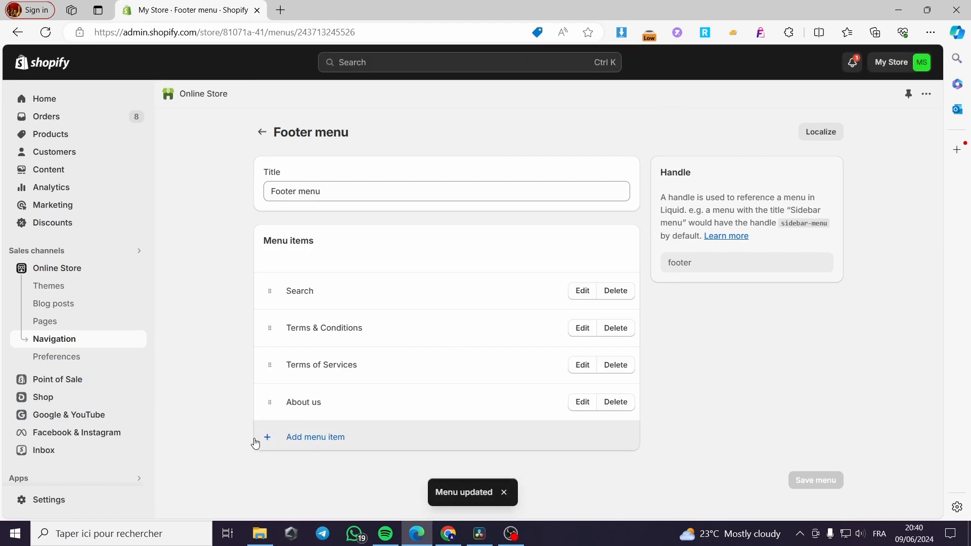
Step: Add a footer menu item named "Collection" linked to the Summer collection, and save the menu
{"action": "left_click", "coordinate": [306, 437]}
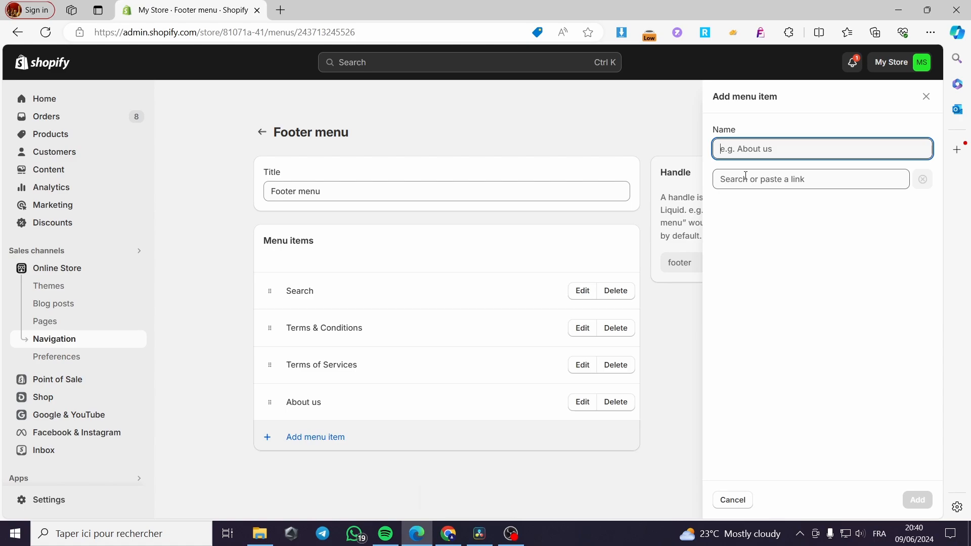
{"action": "type", "text": "Collection"}
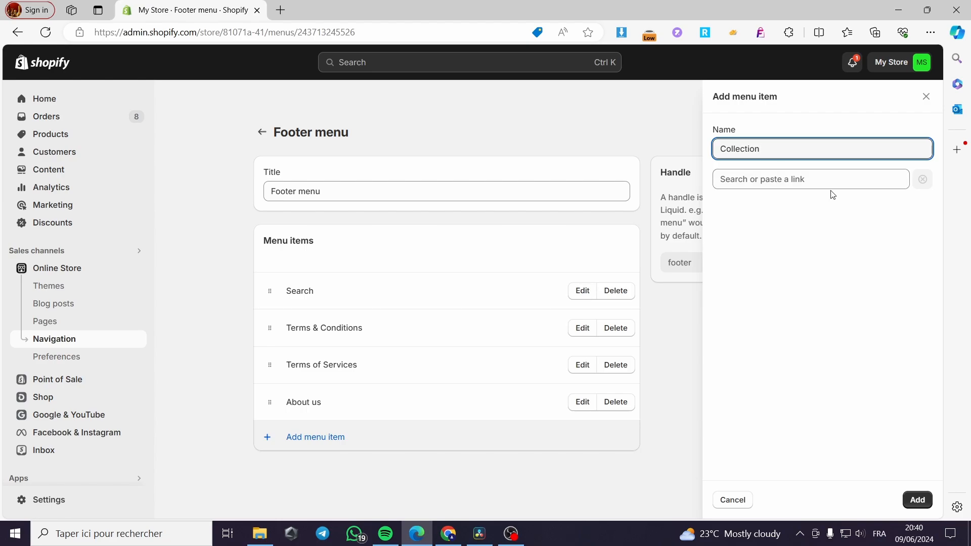
{"action": "left_click", "coordinate": [839, 180]}
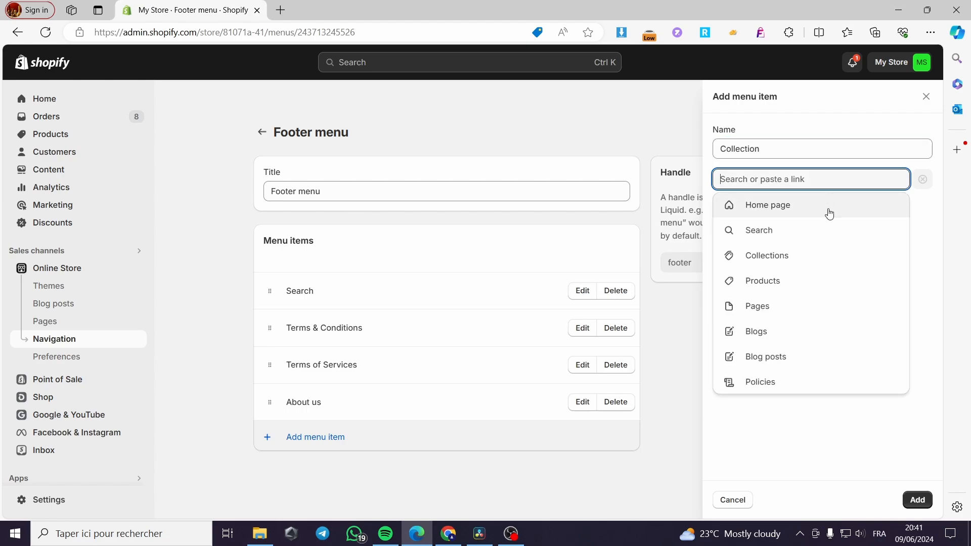
{"action": "left_click", "coordinate": [822, 254]}
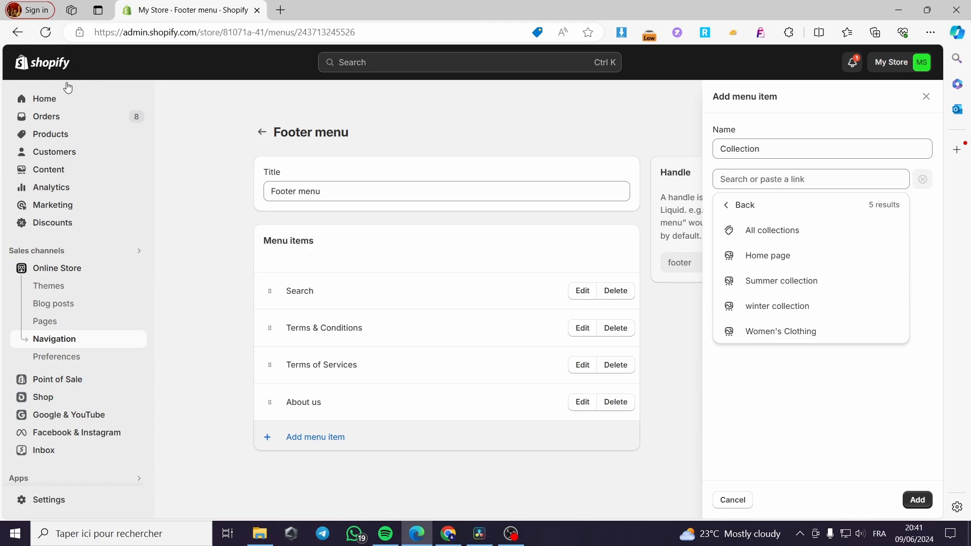
{"action": "left_click", "coordinate": [771, 288]}
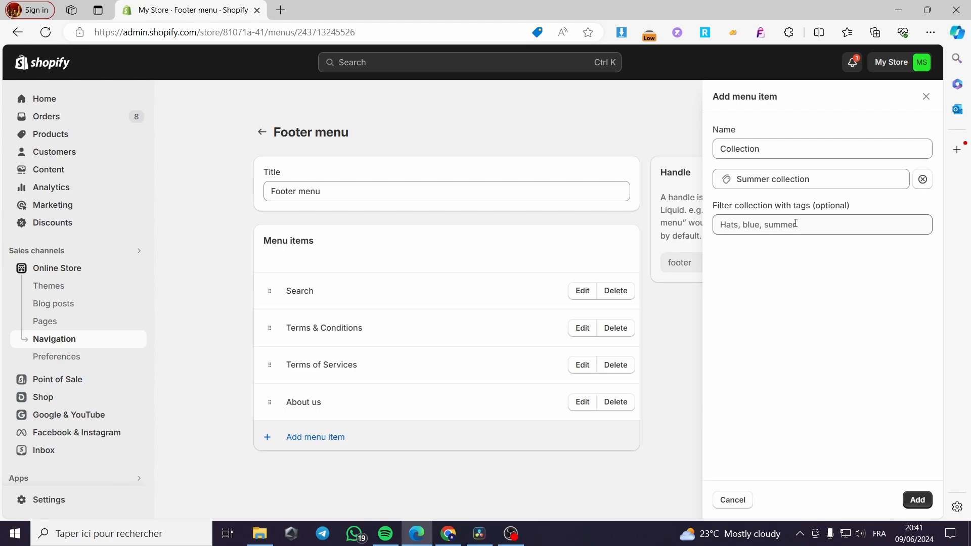
{"action": "left_click", "coordinate": [927, 493]}
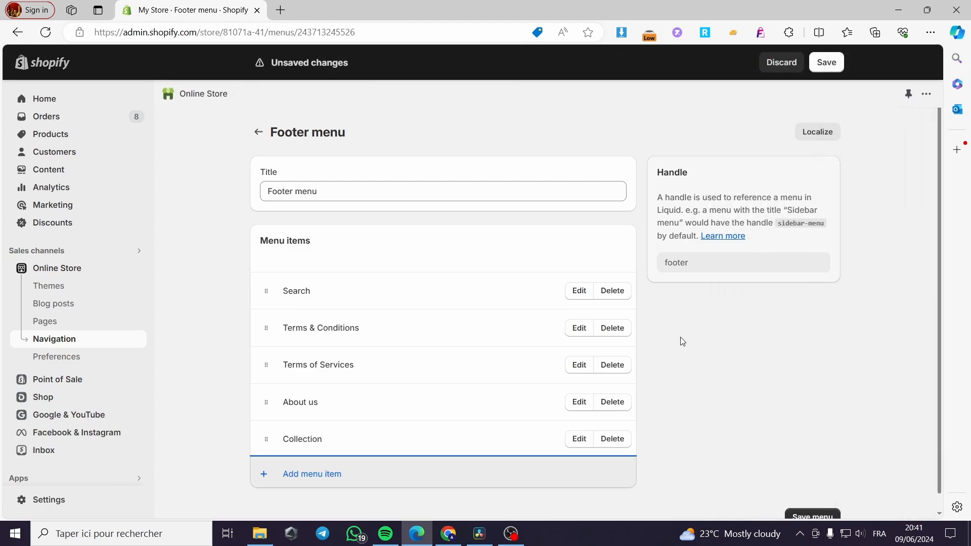
{"action": "left_click", "coordinate": [826, 62]}
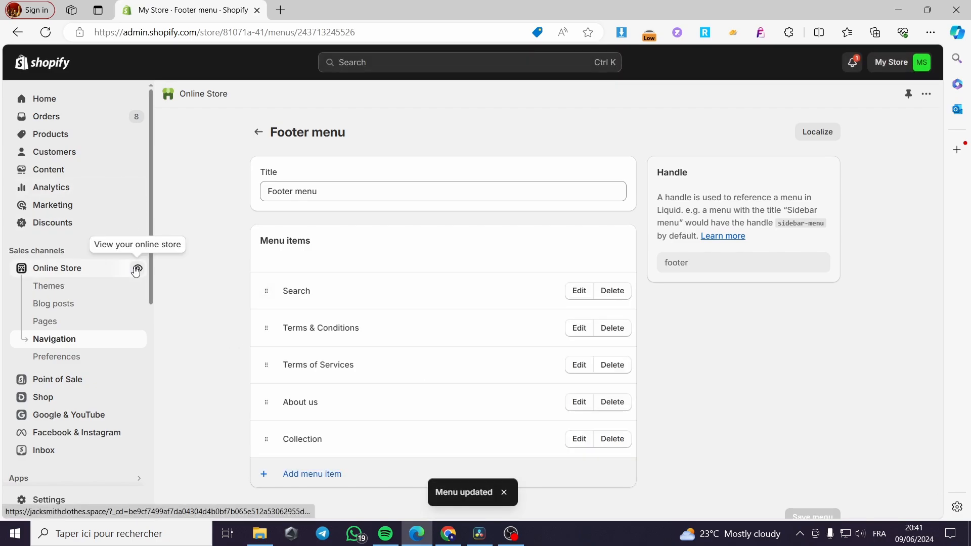
Step: View the live store's footer again and reload the page to check the About us and Collection links
{"action": "left_click", "coordinate": [137, 269]}
{"action": "scroll", "coordinate": [506, 292], "scroll_direction": "down", "scroll_amount": 5}
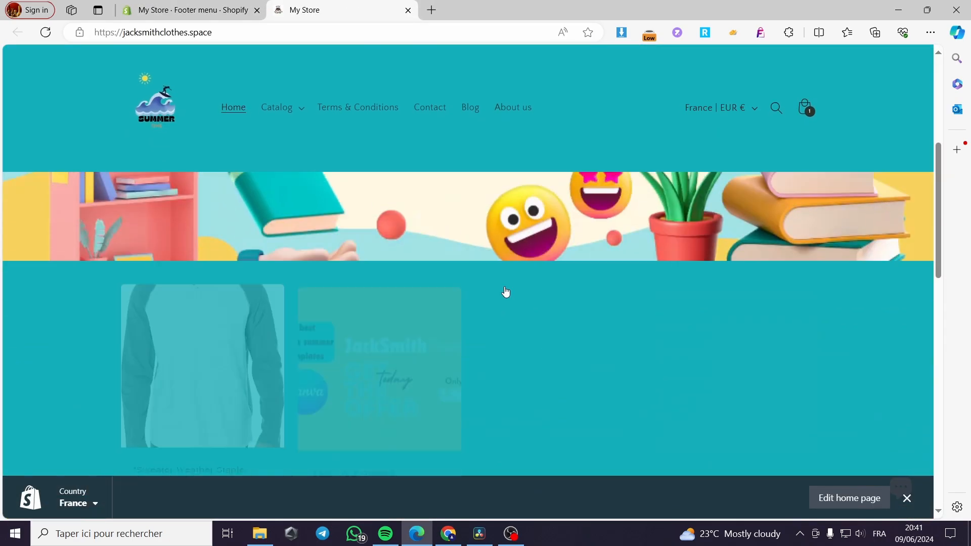
{"action": "scroll", "coordinate": [506, 292], "scroll_direction": "down", "scroll_amount": 3}
{"action": "scroll", "coordinate": [455, 304], "scroll_direction": "down", "scroll_amount": 5}
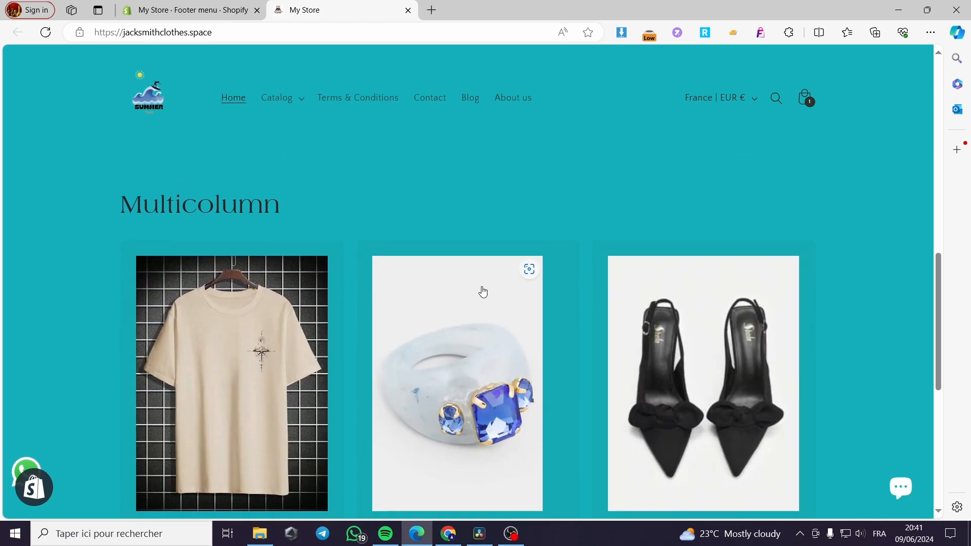
{"action": "scroll", "coordinate": [818, 279], "scroll_direction": "down", "scroll_amount": 6}
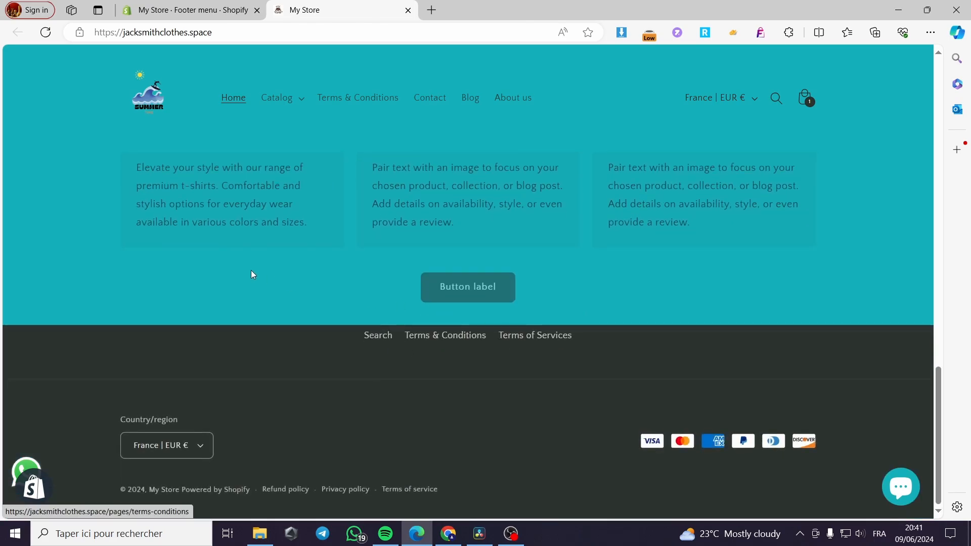
{"action": "left_click", "coordinate": [45, 33]}
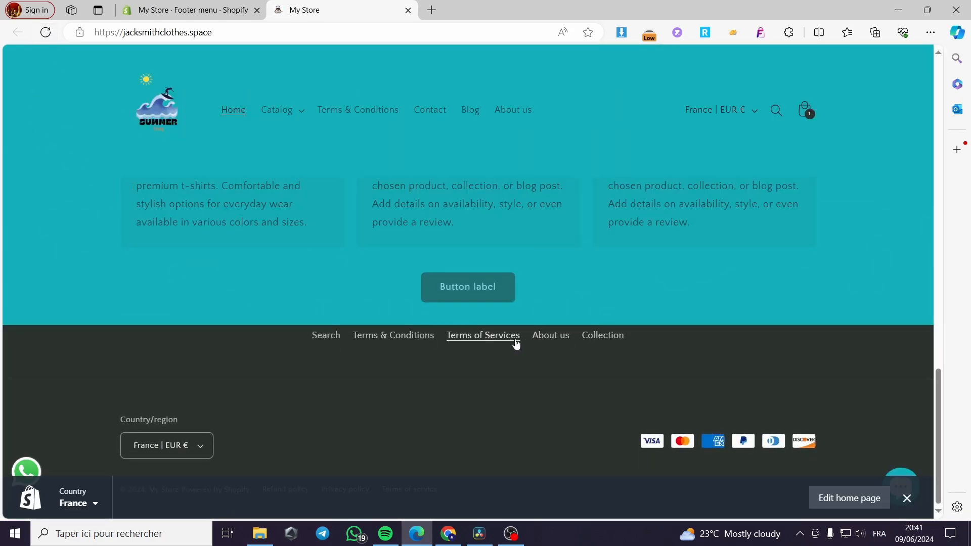
Step: Test the footer's About us and Collection links on the live store, and close the preview
{"action": "left_click", "coordinate": [553, 337]}
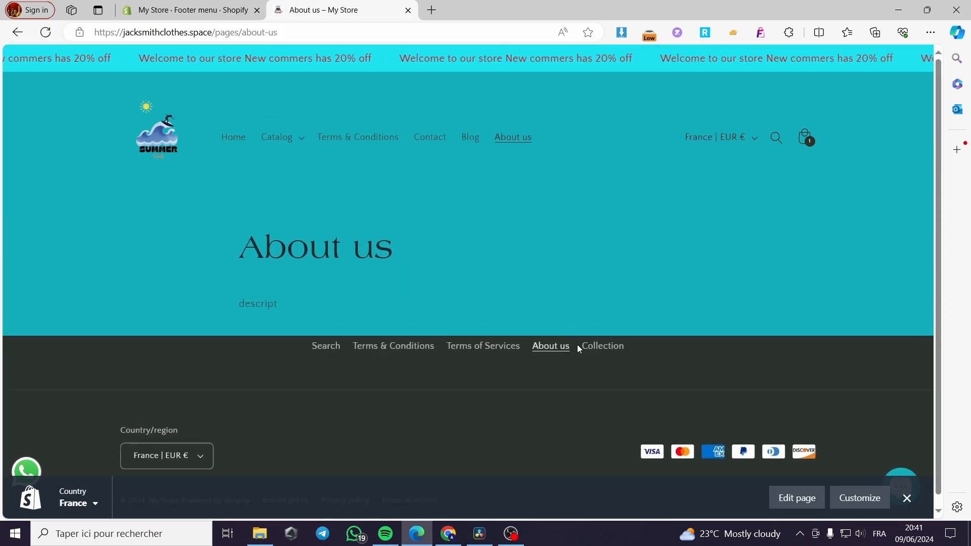
{"action": "left_click", "coordinate": [605, 348]}
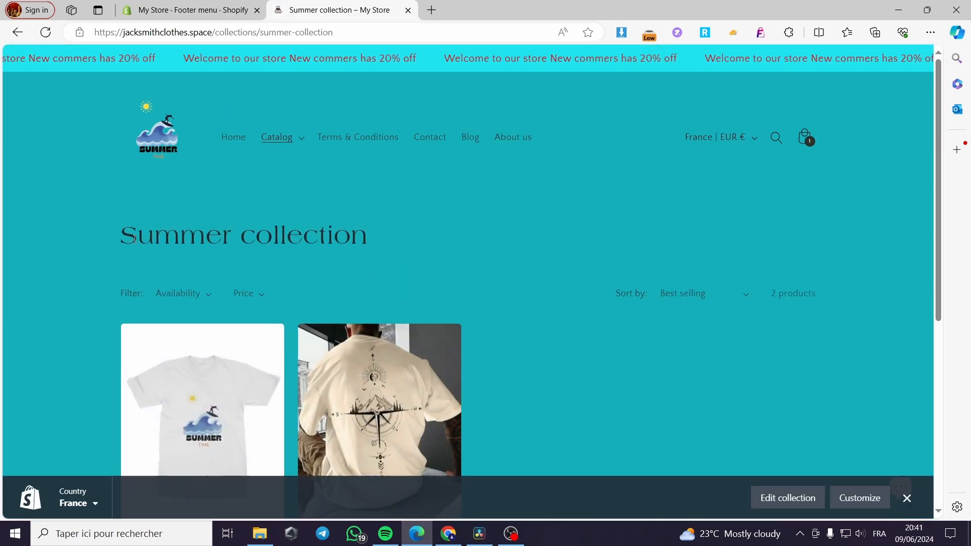
{"action": "left_click_drag", "start_coordinate": [119, 236], "coordinate": [398, 255]}
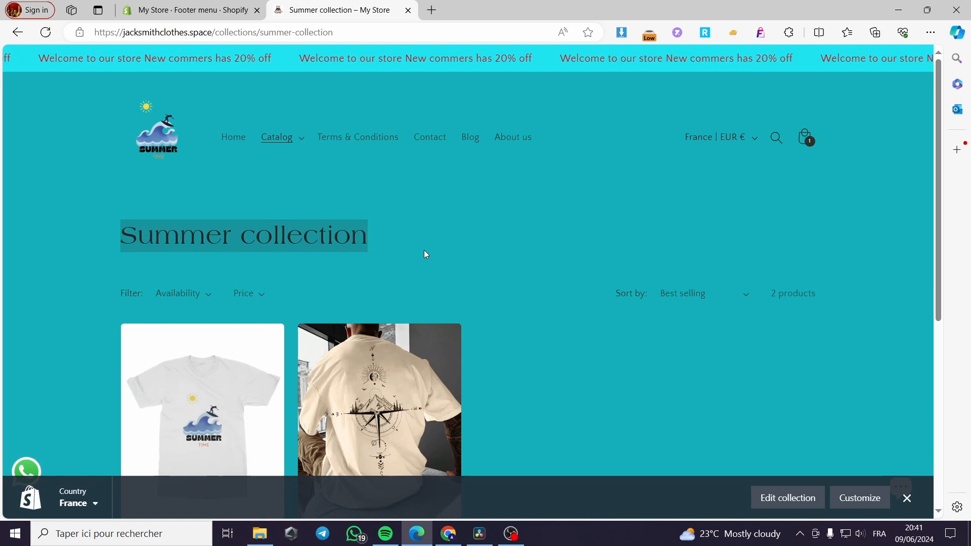
{"action": "key", "text": "ctrl+w"}
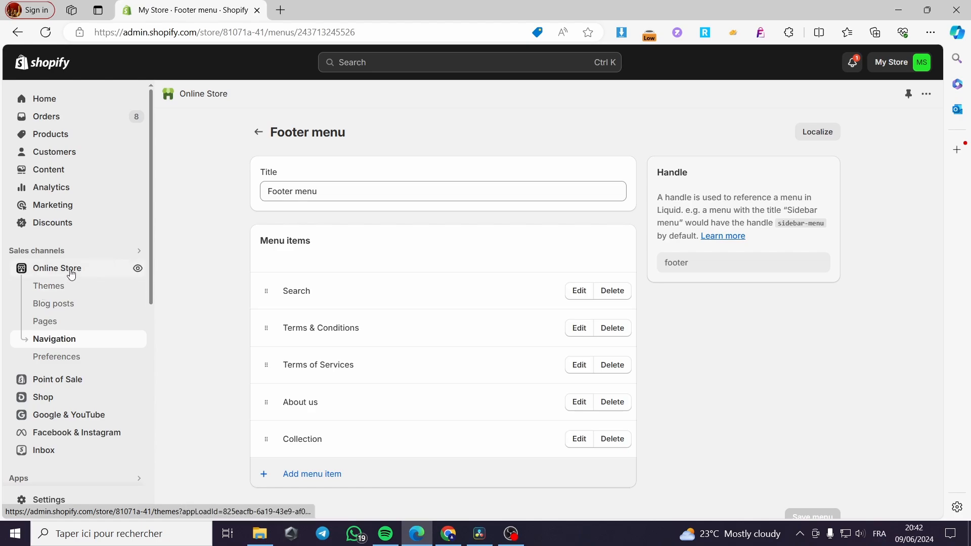
Step: Open the Craft theme for customization and expand the Footer section to show its blocks
{"action": "left_click", "coordinate": [59, 286]}
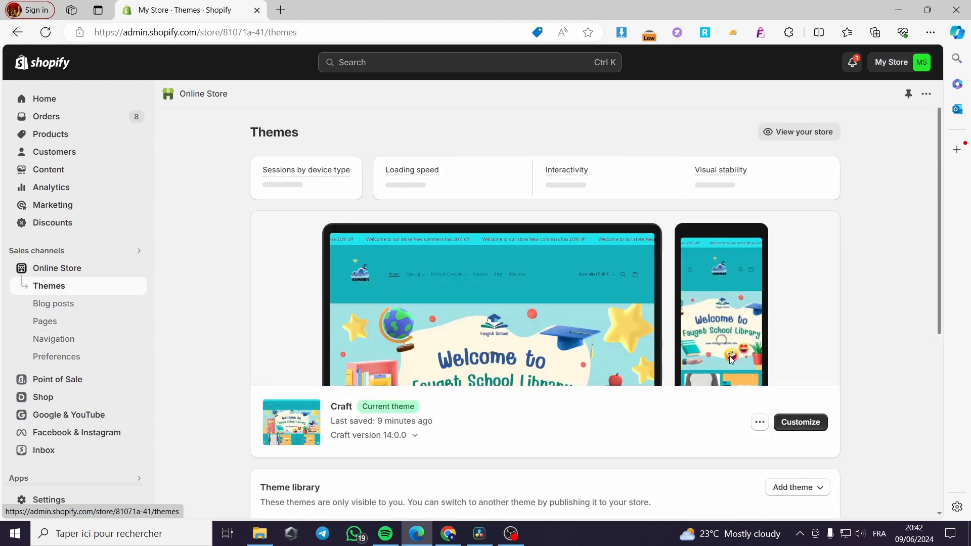
{"action": "left_click", "coordinate": [809, 424]}
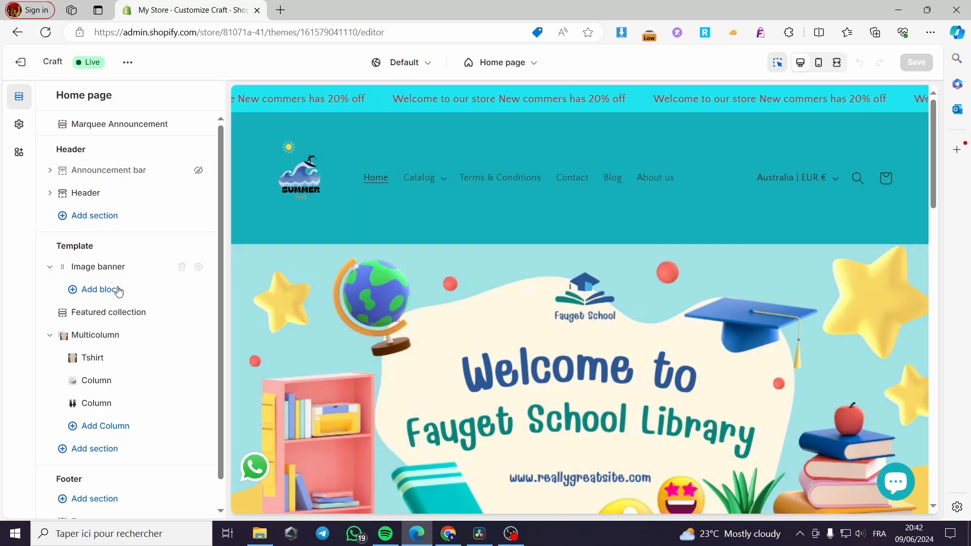
{"action": "scroll", "coordinate": [563, 375], "scroll_direction": "down", "scroll_amount": 8}
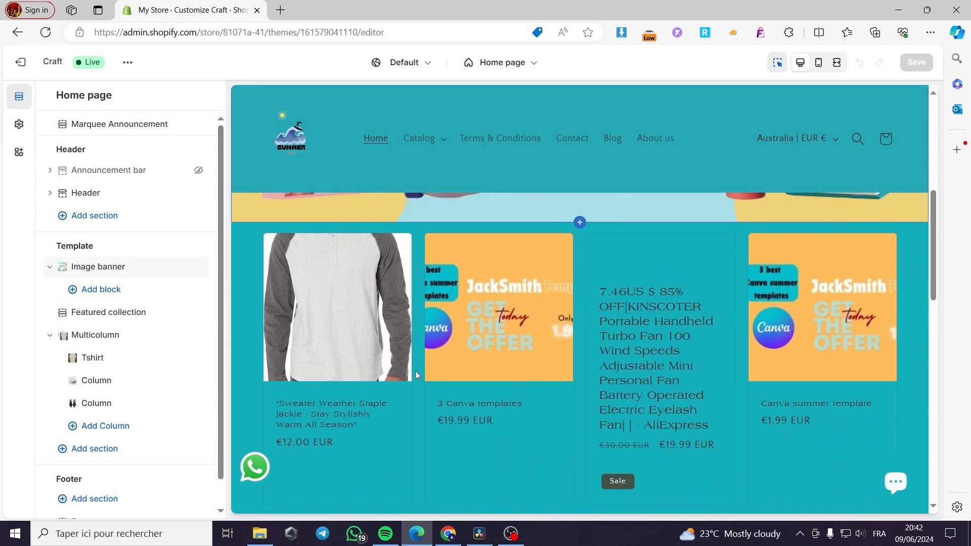
{"action": "scroll", "coordinate": [132, 283], "scroll_direction": "down", "scroll_amount": 1}
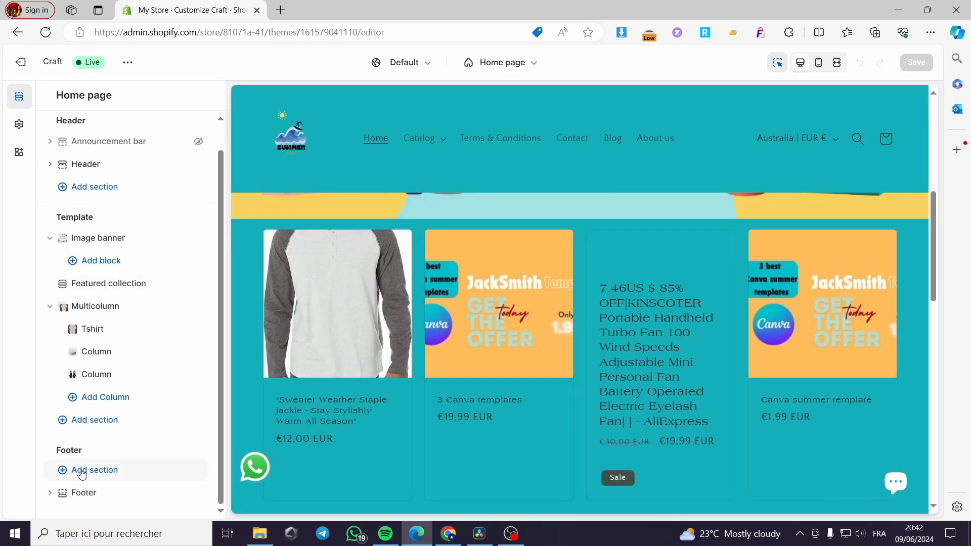
{"action": "mouse_move", "coordinate": [80, 495]}
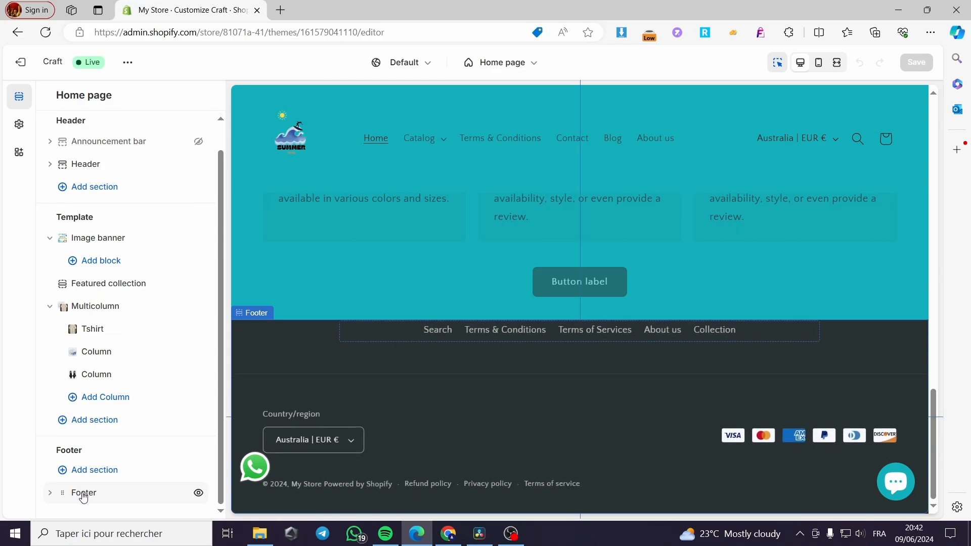
{"action": "left_click", "coordinate": [50, 493]}
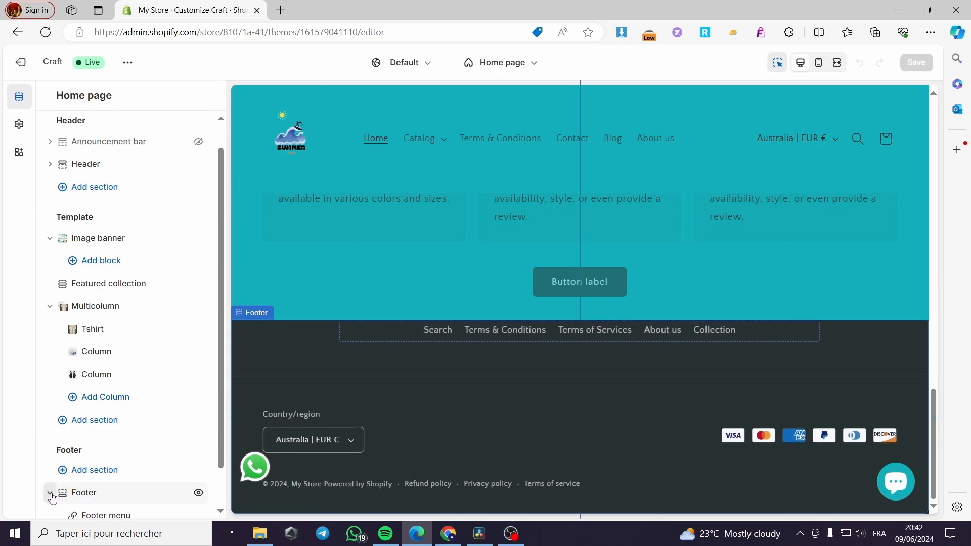
{"action": "scroll", "coordinate": [152, 473], "scroll_direction": "down", "scroll_amount": 1}
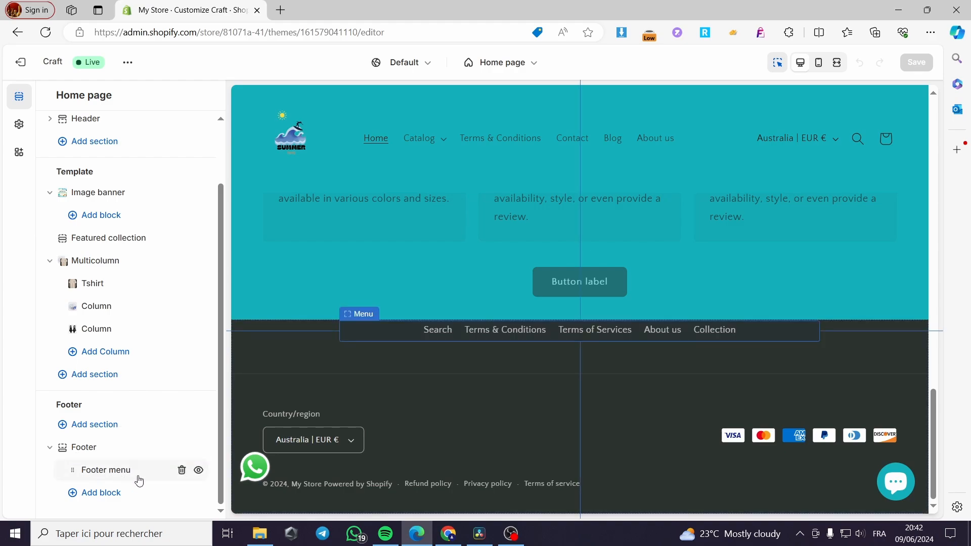
Step: Examine the footer's Menu block settings, including its heading and the menus available for it, without changing anything
{"action": "left_click", "coordinate": [374, 330]}
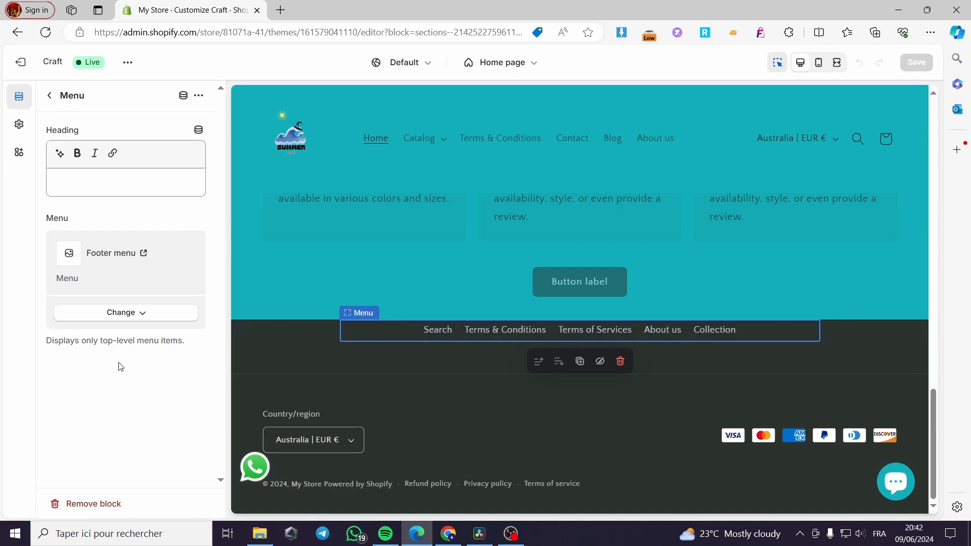
{"action": "left_click", "coordinate": [137, 185]}
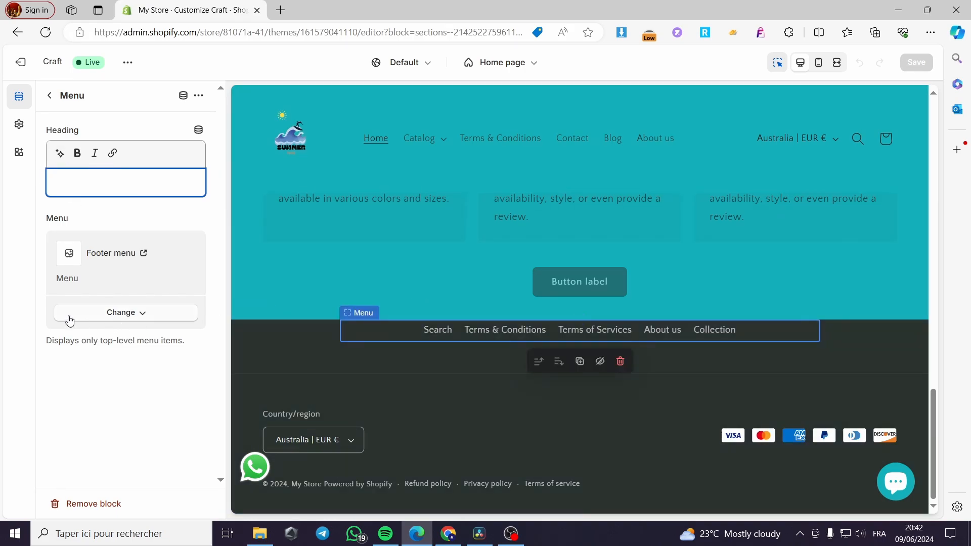
{"action": "left_click", "coordinate": [125, 312]}
{"action": "left_click", "coordinate": [133, 338]}
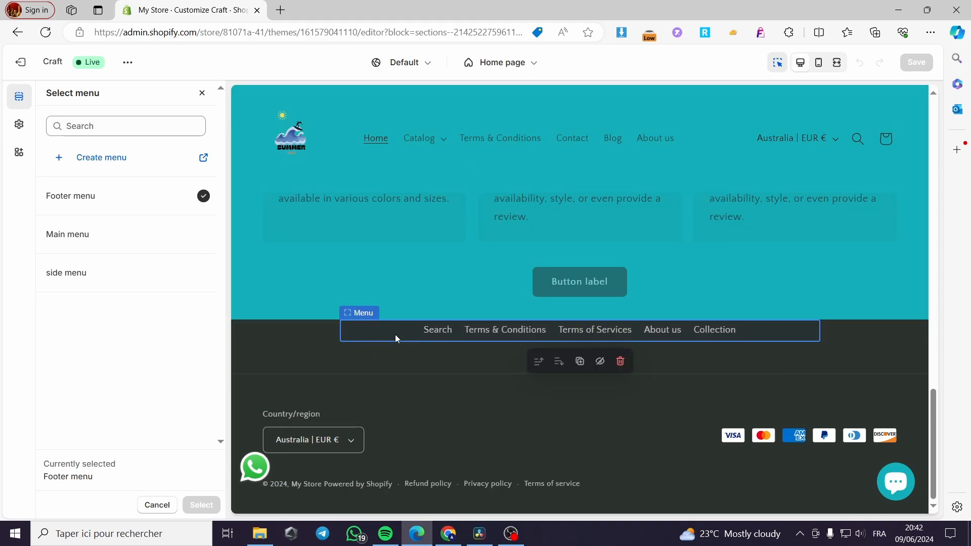
{"action": "left_click", "coordinate": [201, 93]}
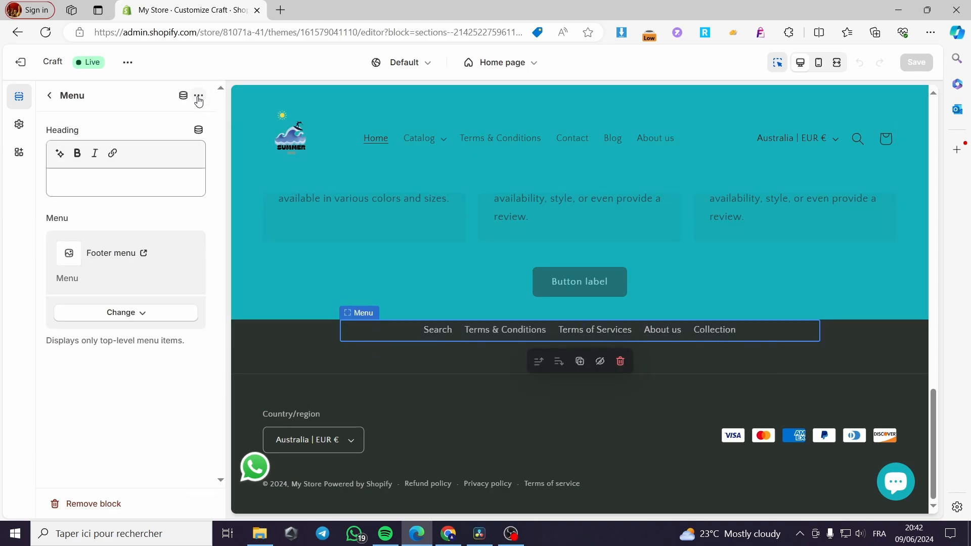
{"action": "left_click", "coordinate": [49, 95]}
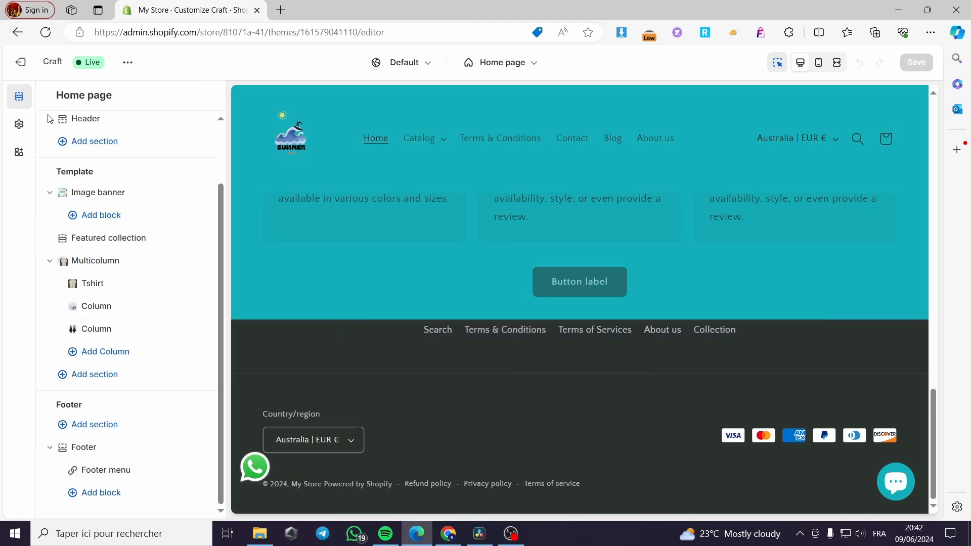
Step: Add an Email signup section to the theme's footer
{"action": "left_click", "coordinate": [80, 430]}
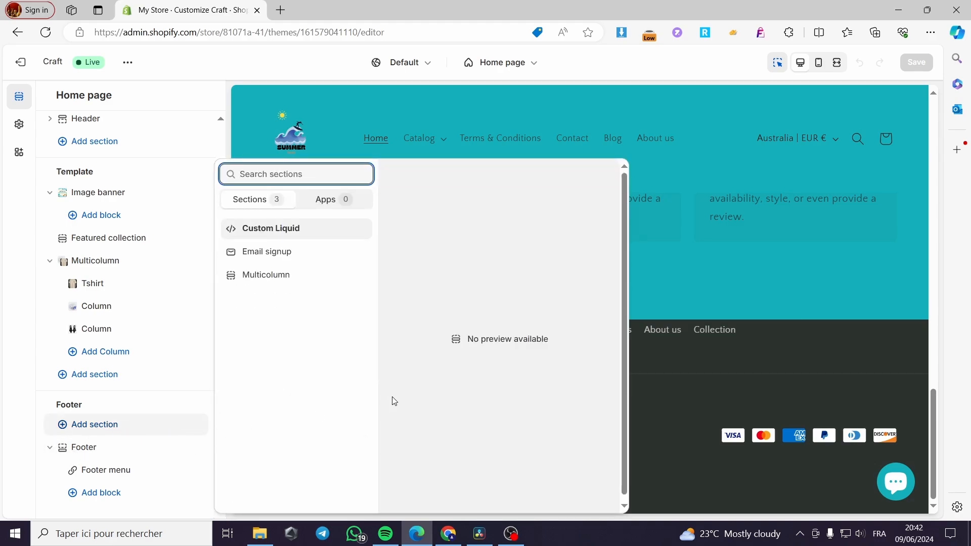
{"action": "left_click", "coordinate": [271, 253]}
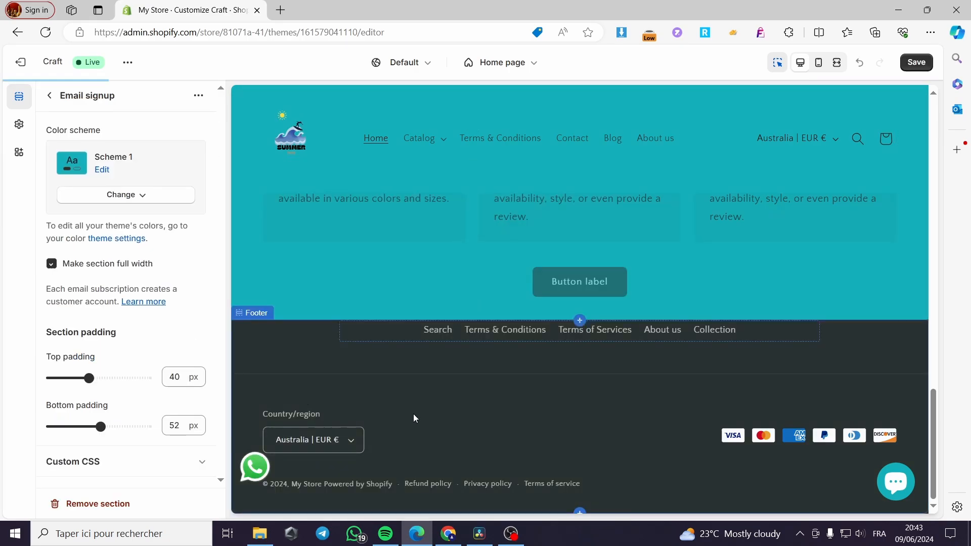
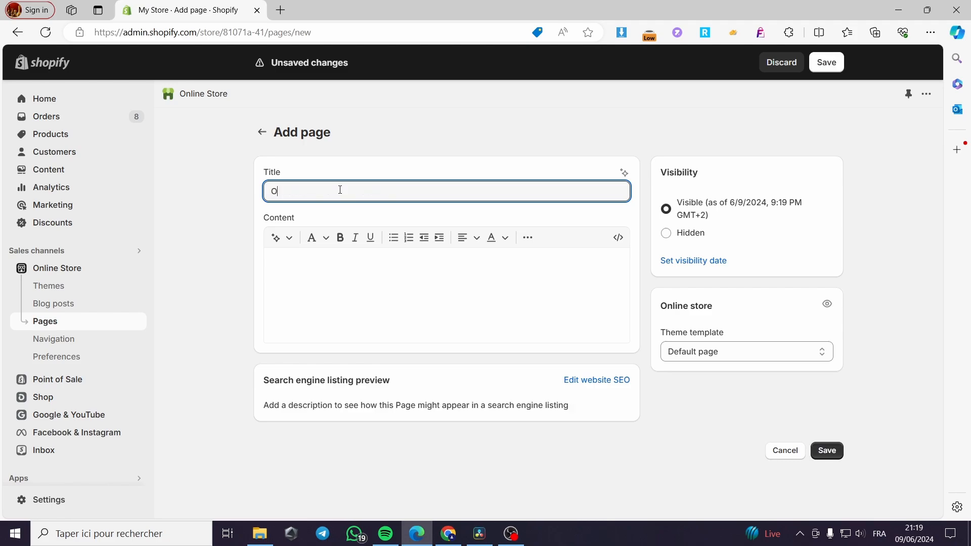
Step: Title the new page "Our story" and upload the image 71GwrH-pdbL._AC_SX466_ from the Downloads folder into its content
{"action": "type", "text": "i"}
{"action": "left_click", "coordinate": [293, 269]}
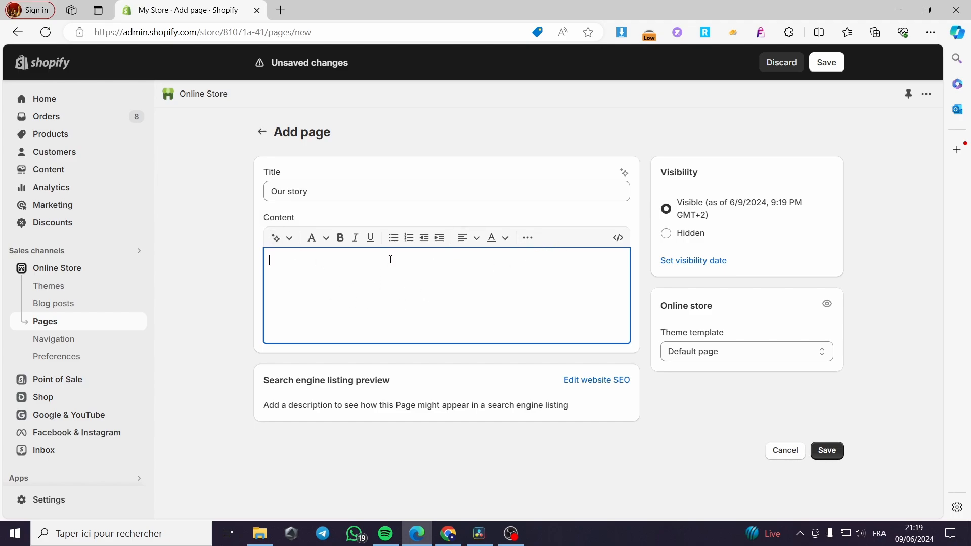
{"action": "left_click", "coordinate": [527, 237]}
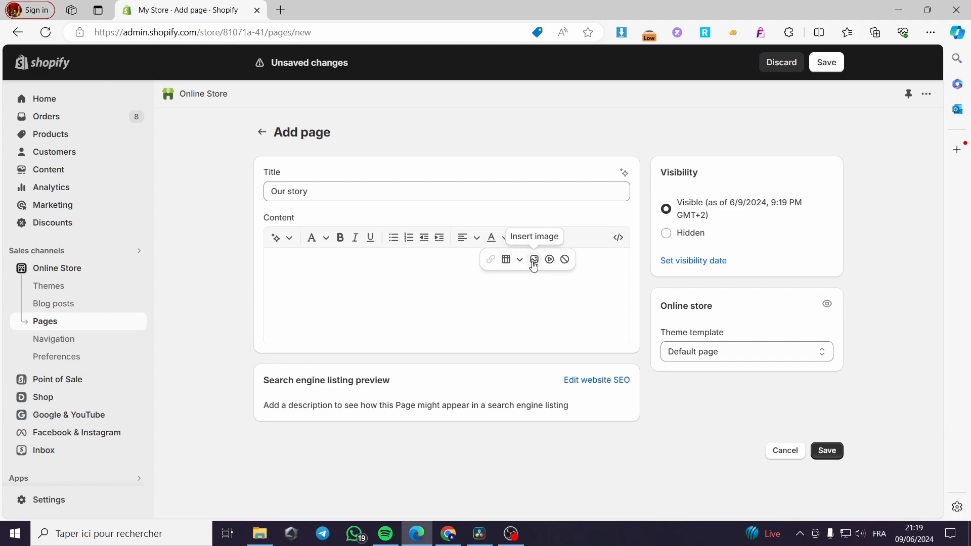
{"action": "left_click", "coordinate": [534, 260]}
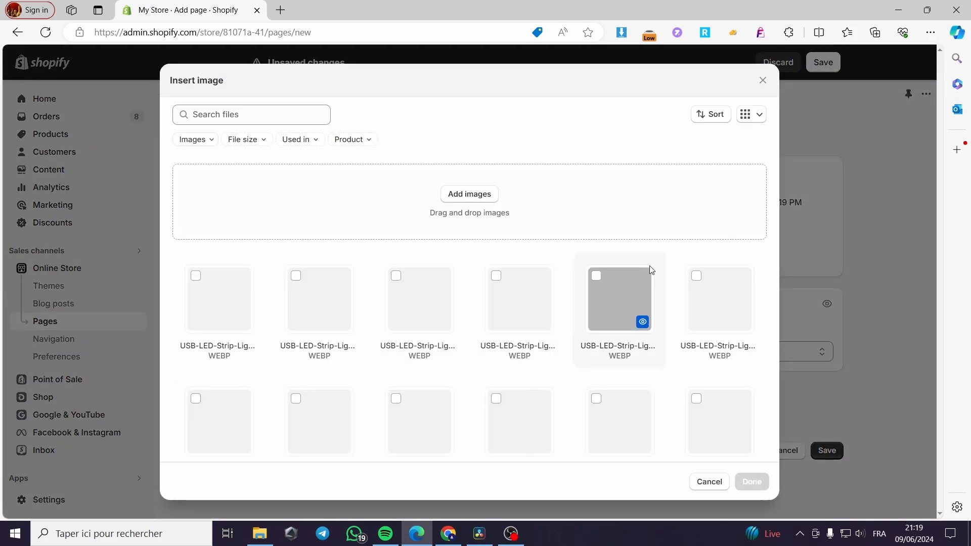
{"action": "left_click", "coordinate": [487, 199]}
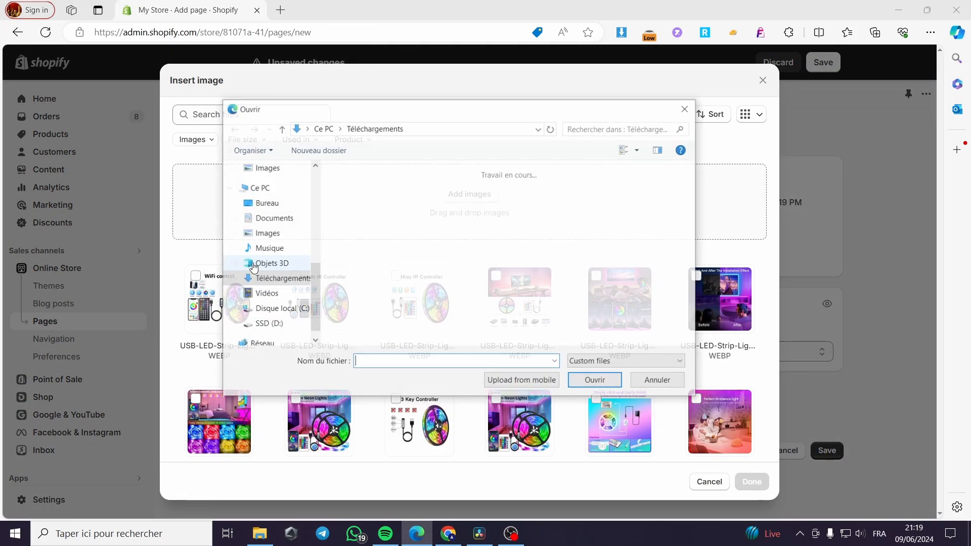
{"action": "scroll", "coordinate": [557, 291], "scroll_direction": "down", "scroll_amount": 8}
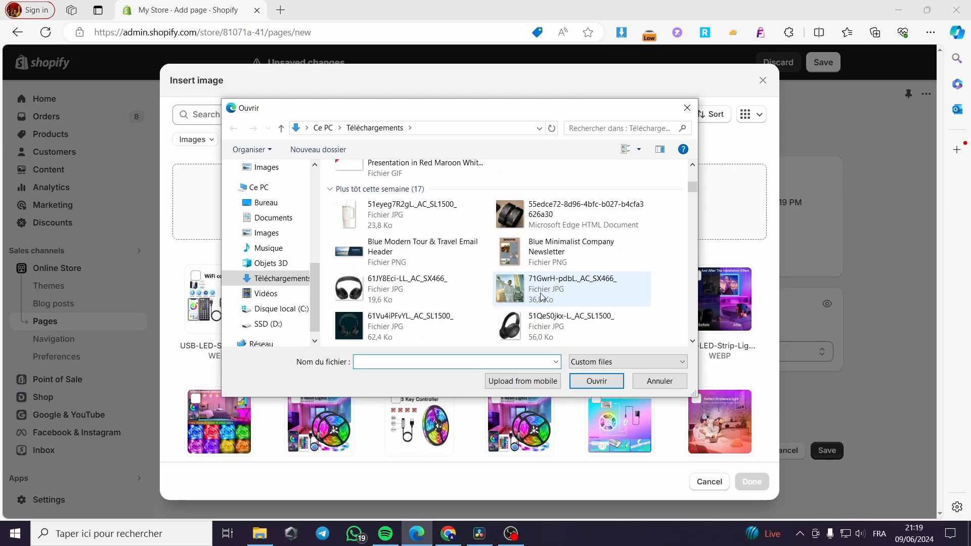
{"action": "left_click", "coordinate": [582, 294]}
{"action": "left_click", "coordinate": [597, 381]}
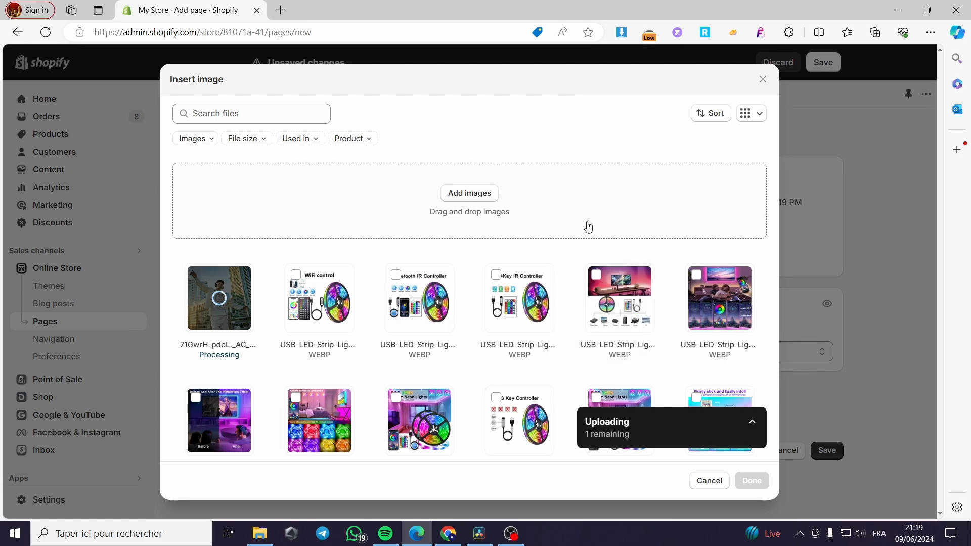
{"action": "scroll", "coordinate": [689, 393], "scroll_direction": "down", "scroll_amount": 1}
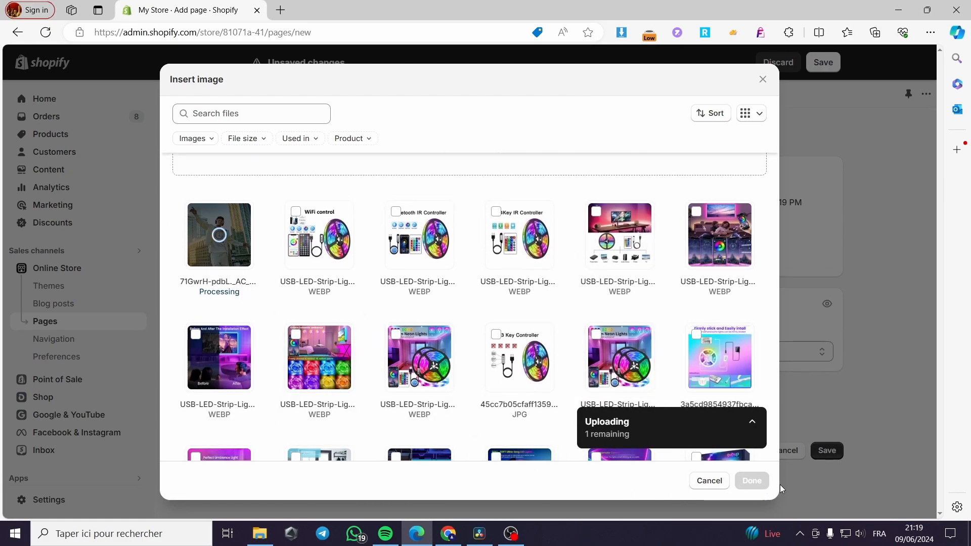
{"action": "left_click", "coordinate": [752, 481]}
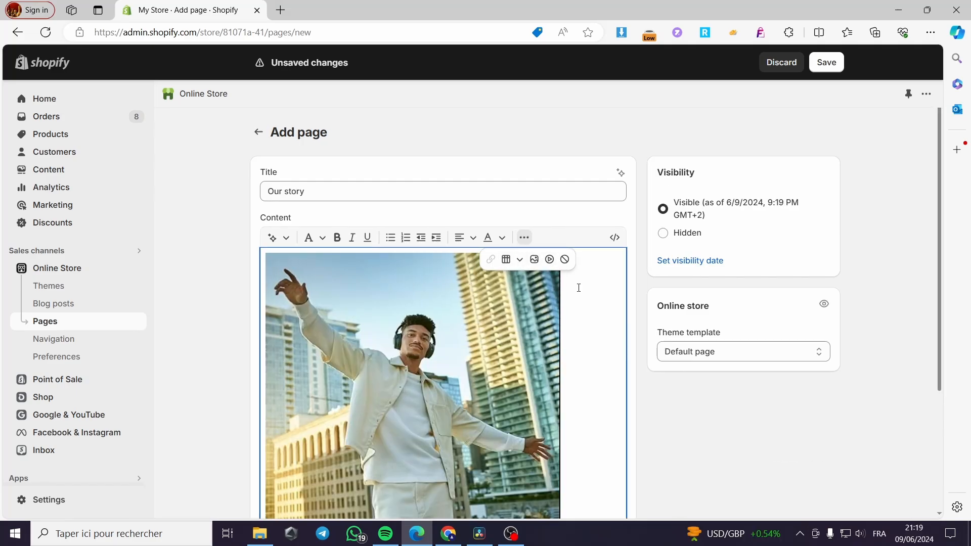
Step: Insert an empty line above the image in the Our story page's content
{"action": "scroll", "coordinate": [552, 401], "scroll_direction": "down", "scroll_amount": 3}
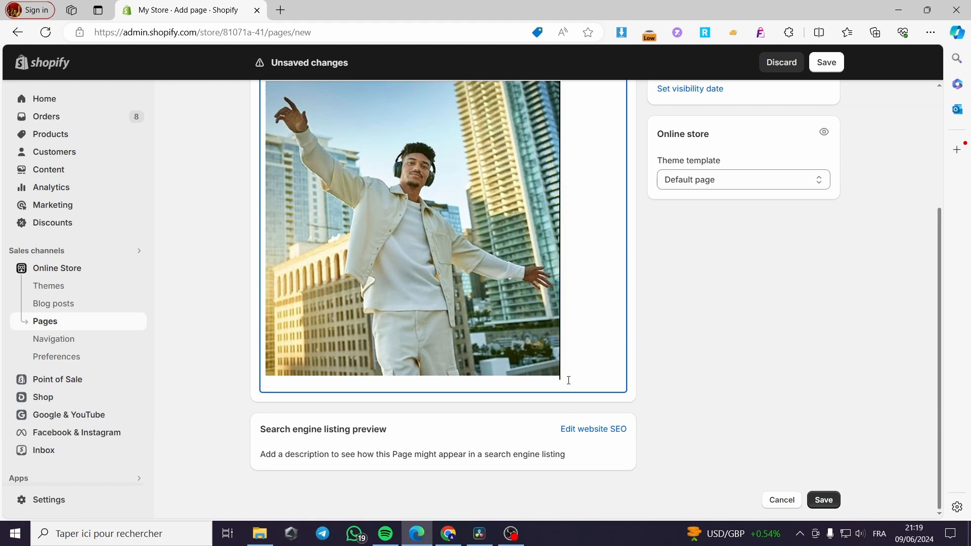
{"action": "left_click", "coordinate": [264, 384]}
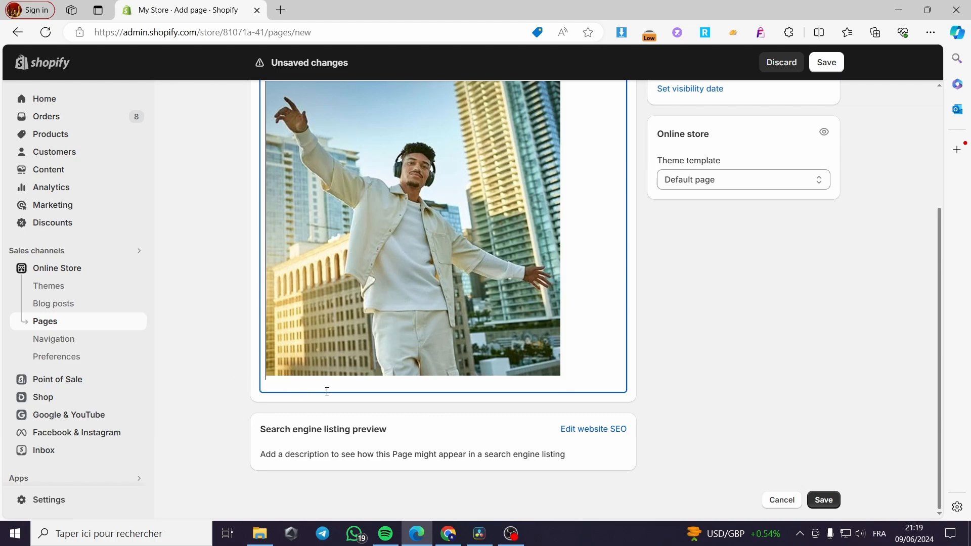
{"action": "type", "text": "d"}
{"action": "key", "text": "BackSpace"}
{"action": "key", "text": "Return"}
{"action": "type", "text": "d"}
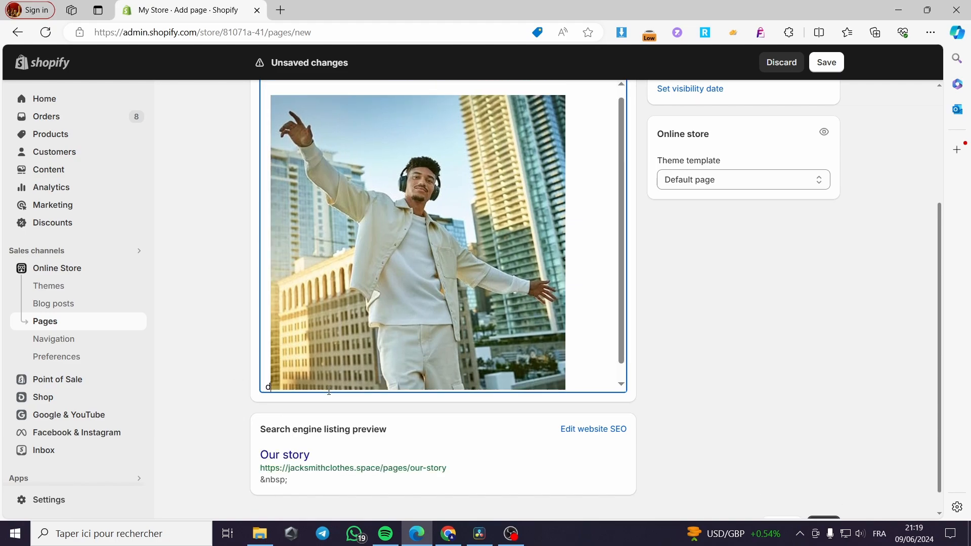
{"action": "key", "text": "BackSpace"}
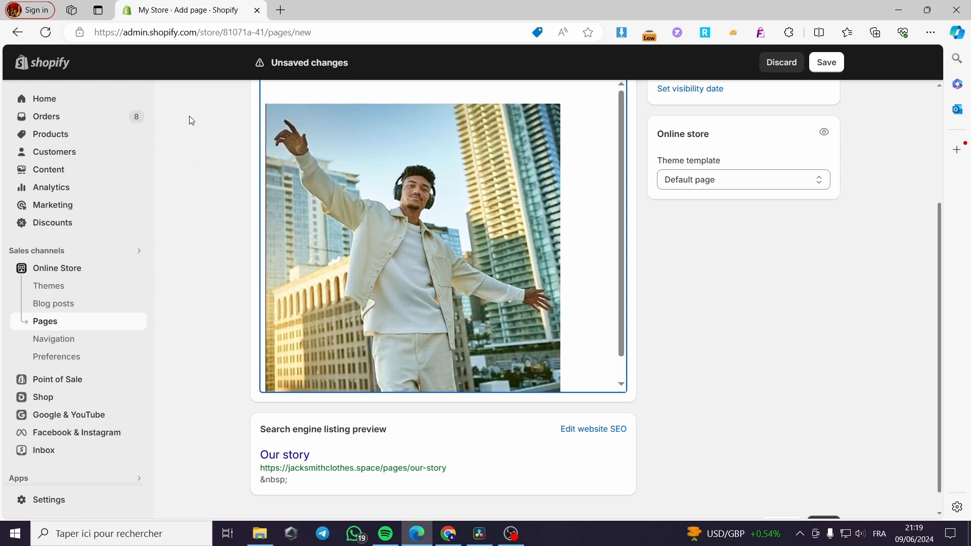
{"action": "scroll", "coordinate": [287, 99], "scroll_direction": "up", "scroll_amount": 4}
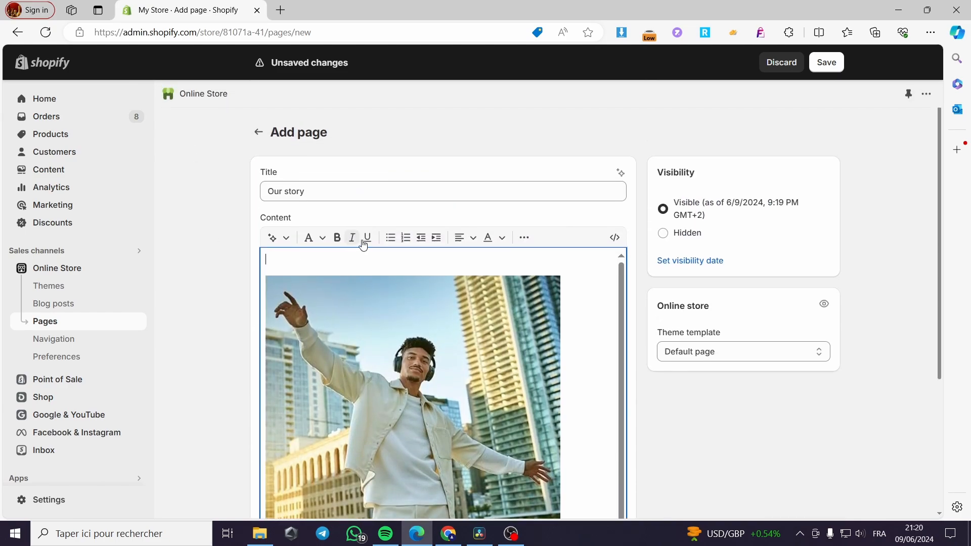
Step: Open ChatGPT in a new browser tab, keeping the unsaved Our story page open
{"action": "left_click", "coordinate": [287, 13]}
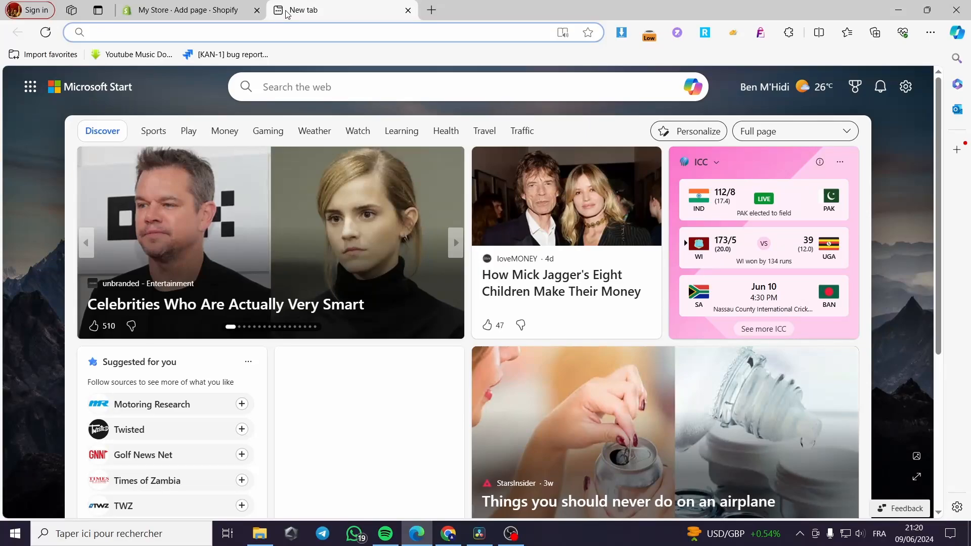
{"action": "type", "text": "chatgpt.com/?oai-dm=1"}
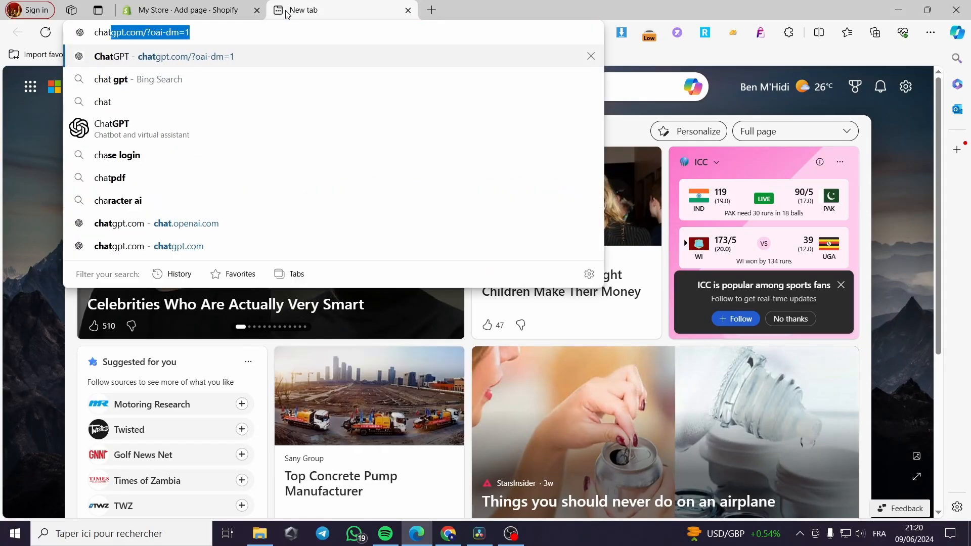
{"action": "left_click", "coordinate": [205, 50]}
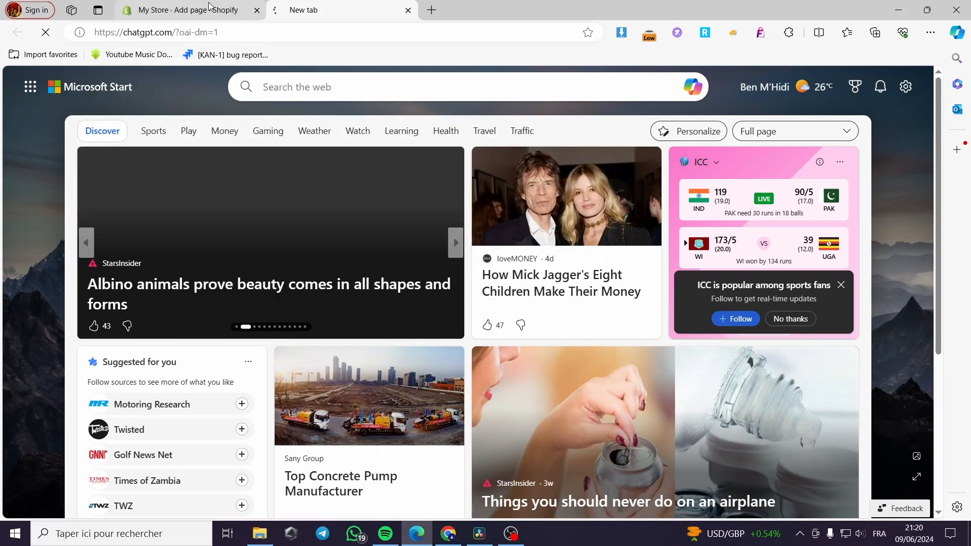
{"action": "left_click", "coordinate": [211, 6]}
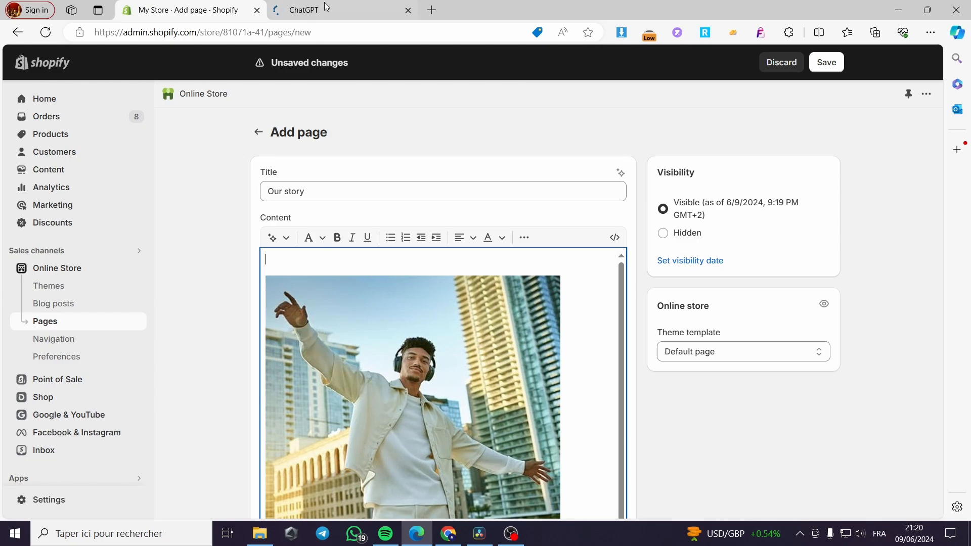
{"action": "left_click", "coordinate": [336, 15]}
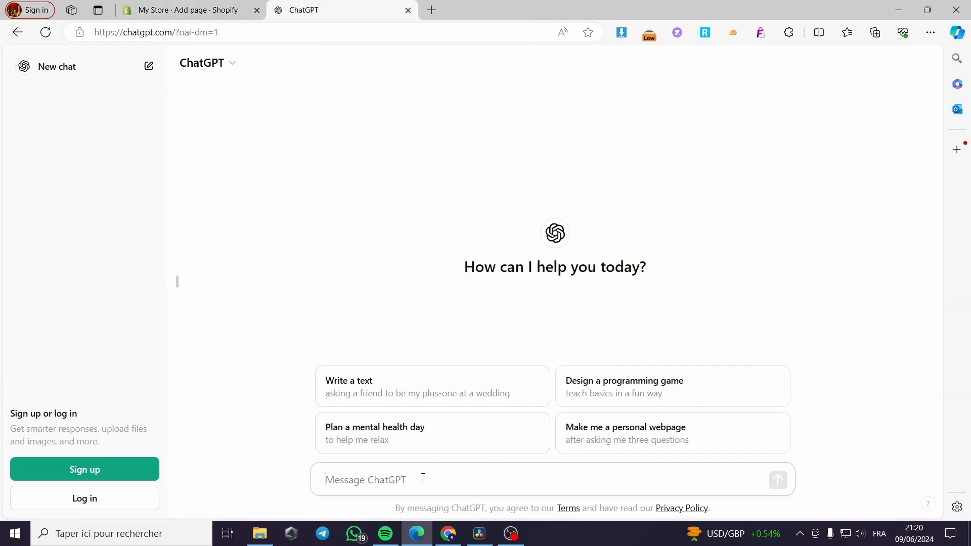
Step: Ask ChatGPT to "write a story for my shop about the tshirt developement"
{"action": "type", "text": "wri"}
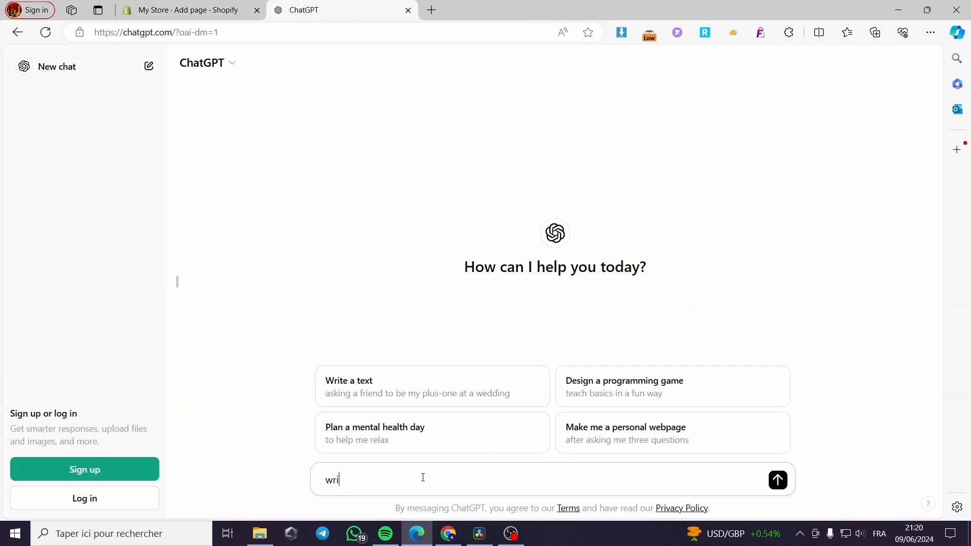
{"action": "type", "text": "te"}
{"action": "type", "text": "sk"}
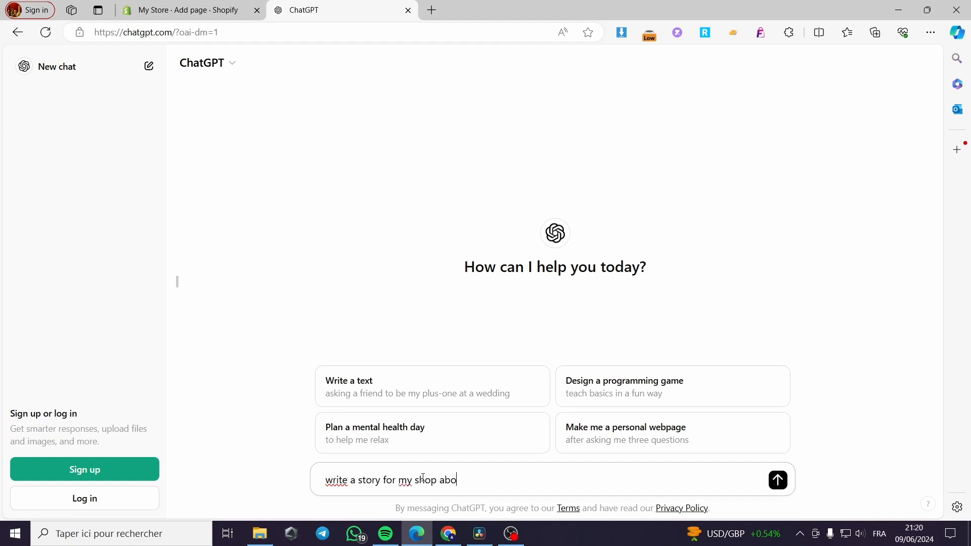
{"action": "type", "text": "op about the"}
{"action": "type", "text": "tshirt develo"}
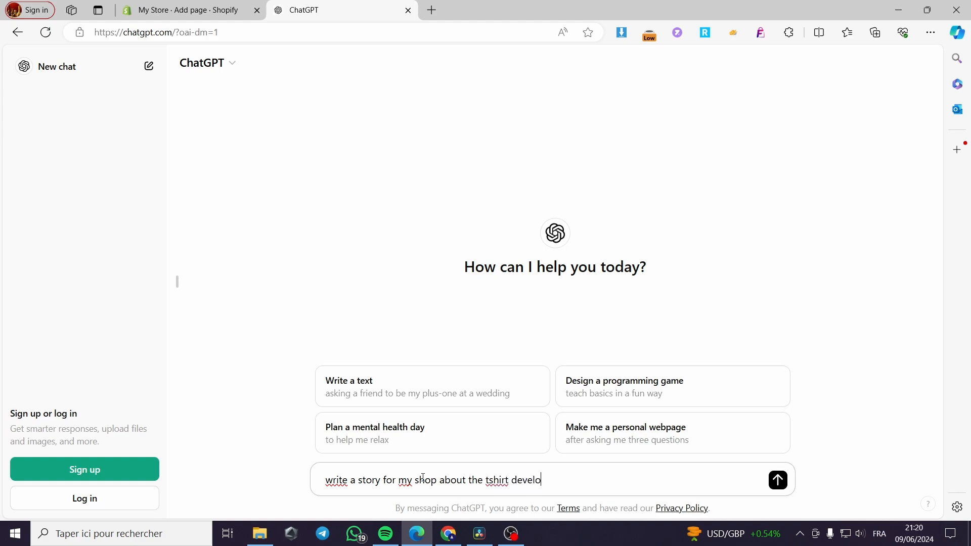
{"action": "type", "text": "pement"}
{"action": "key", "text": "Return"}
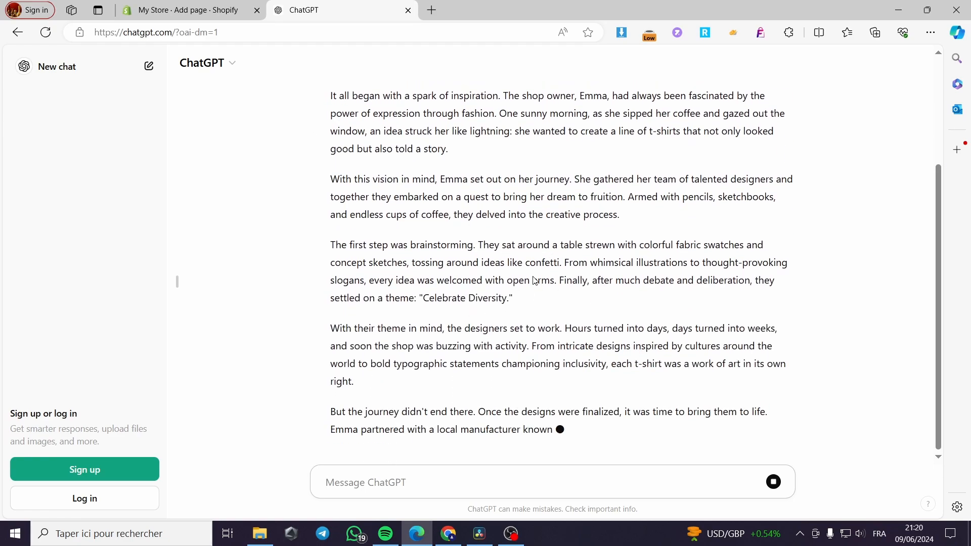
Step: Copy ChatGPT's full story and paste it above the image in the Our story page's content
{"action": "scroll", "coordinate": [523, 280], "scroll_direction": "up", "scroll_amount": 3}
{"action": "scroll", "coordinate": [524, 281], "scroll_direction": "down", "scroll_amount": 5}
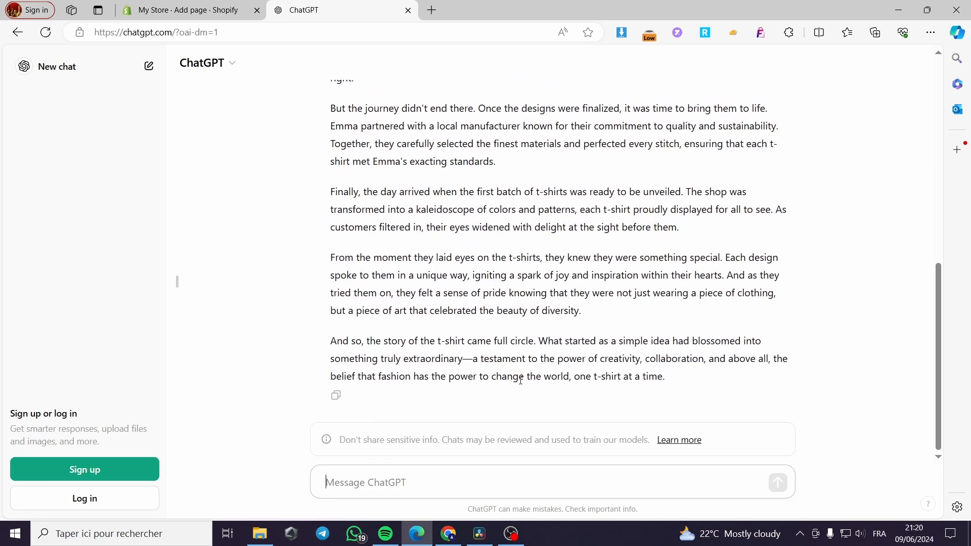
{"action": "left_click", "coordinate": [336, 395]}
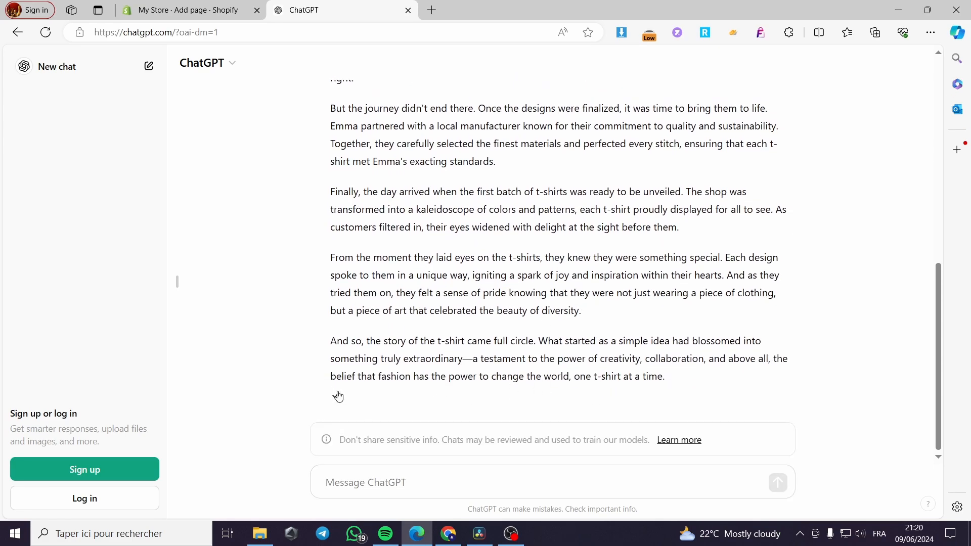
{"action": "scroll", "coordinate": [400, 201], "scroll_direction": "up", "scroll_amount": 15}
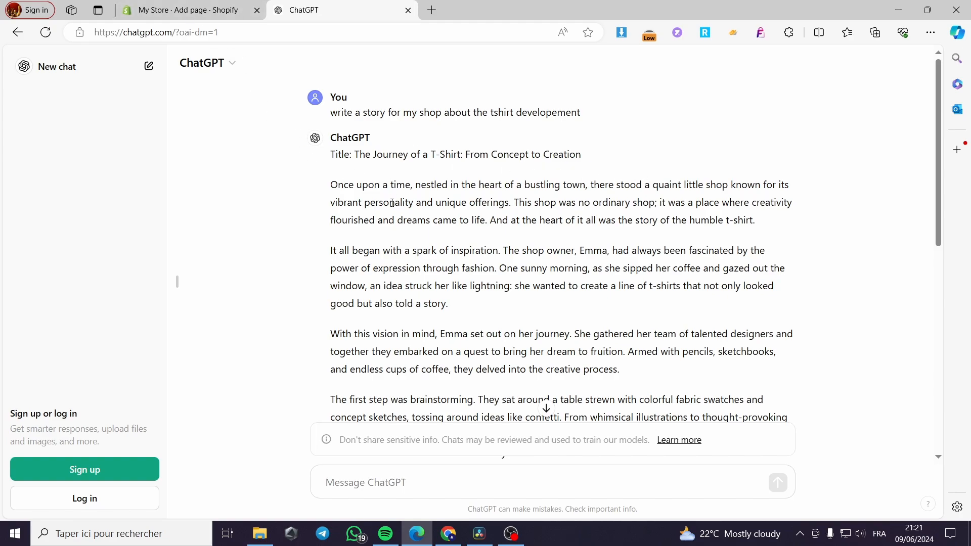
{"action": "scroll", "coordinate": [437, 202], "scroll_direction": "down", "scroll_amount": 6}
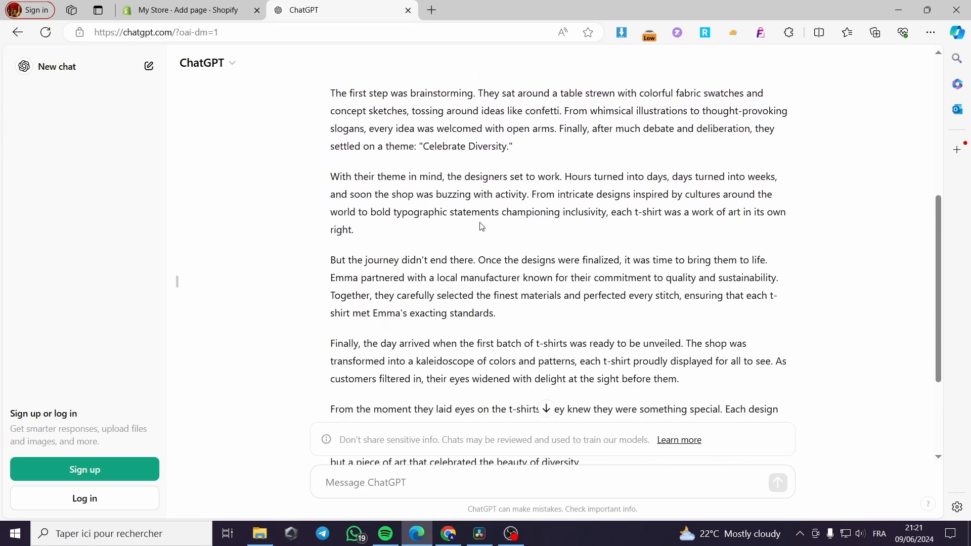
{"action": "scroll", "coordinate": [481, 223], "scroll_direction": "up", "scroll_amount": 6}
{"action": "left_click", "coordinate": [192, 10]}
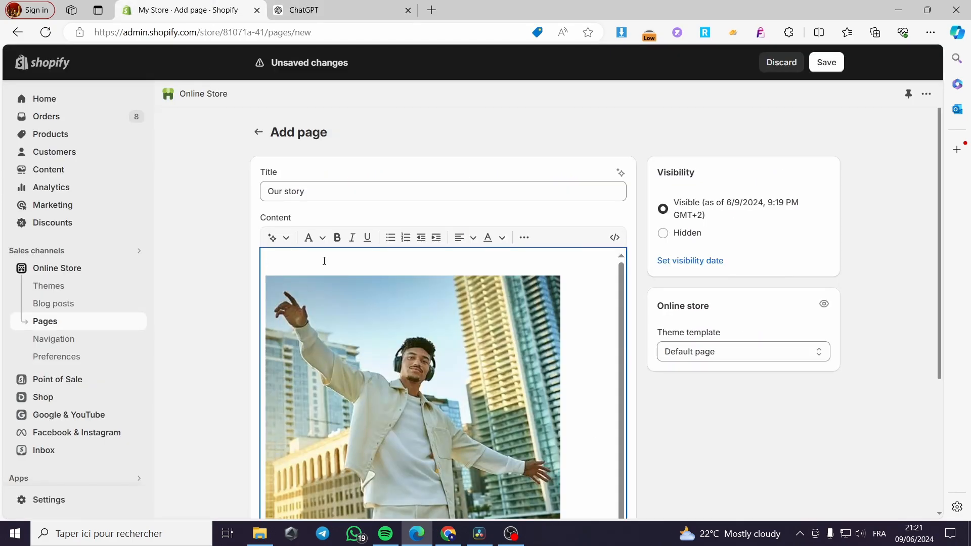
{"action": "scroll", "coordinate": [324, 261], "scroll_direction": "down", "scroll_amount": 10}
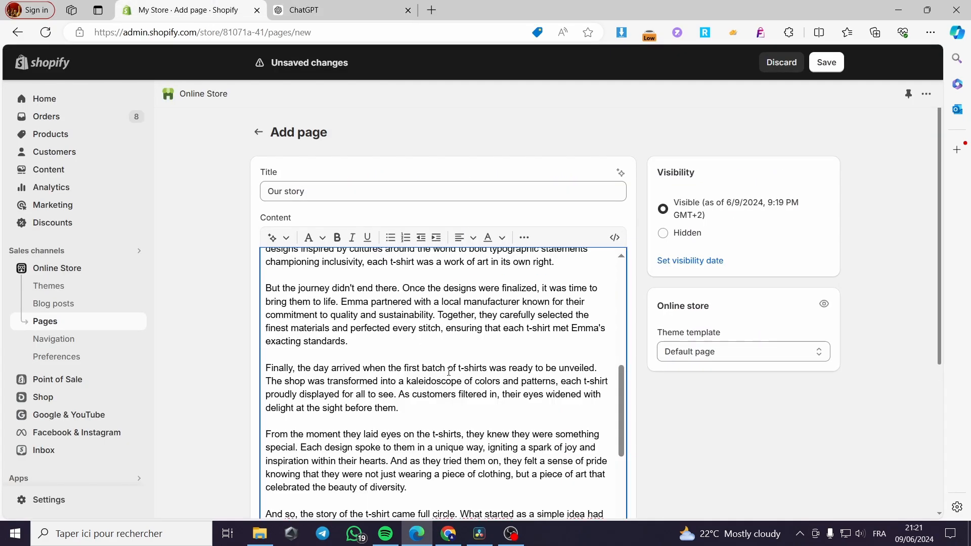
Step: Shrink the image below the story text to about a third of its original width
{"action": "left_click", "coordinate": [481, 383]}
{"action": "scroll", "coordinate": [481, 383], "scroll_direction": "down", "scroll_amount": 5}
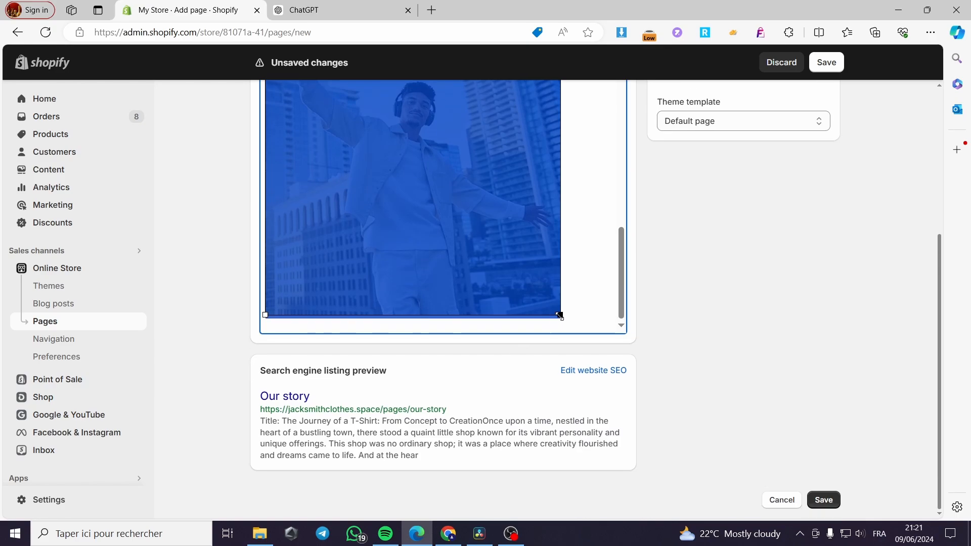
{"action": "left_click_drag", "start_coordinate": [560, 315], "coordinate": [457, 252]}
{"action": "scroll", "coordinate": [444, 288], "scroll_direction": "up", "scroll_amount": 2}
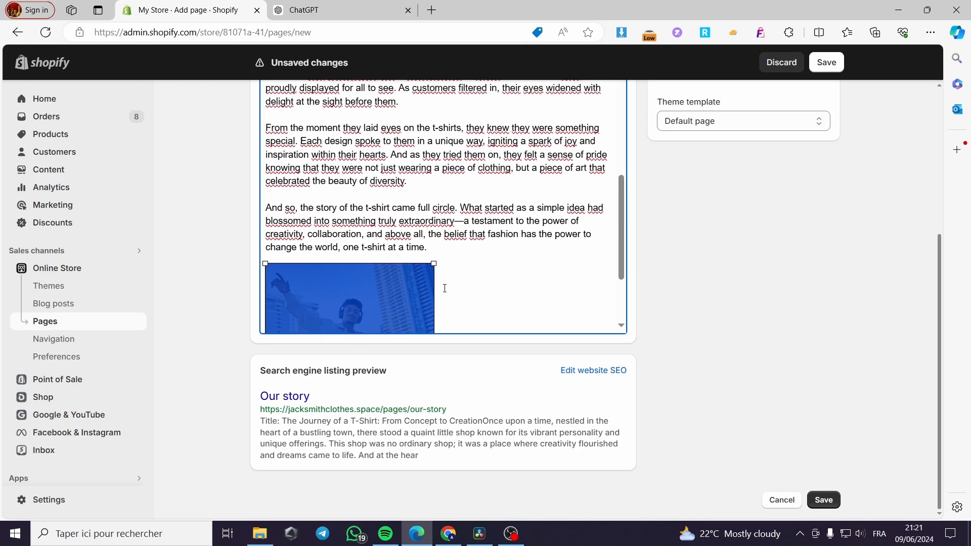
{"action": "scroll", "coordinate": [444, 288], "scroll_direction": "down", "scroll_amount": 3}
{"action": "left_click_drag", "start_coordinate": [434, 315], "coordinate": [384, 243]}
{"action": "scroll", "coordinate": [324, 316], "scroll_direction": "up", "scroll_amount": 3}
{"action": "left_click", "coordinate": [446, 300]}
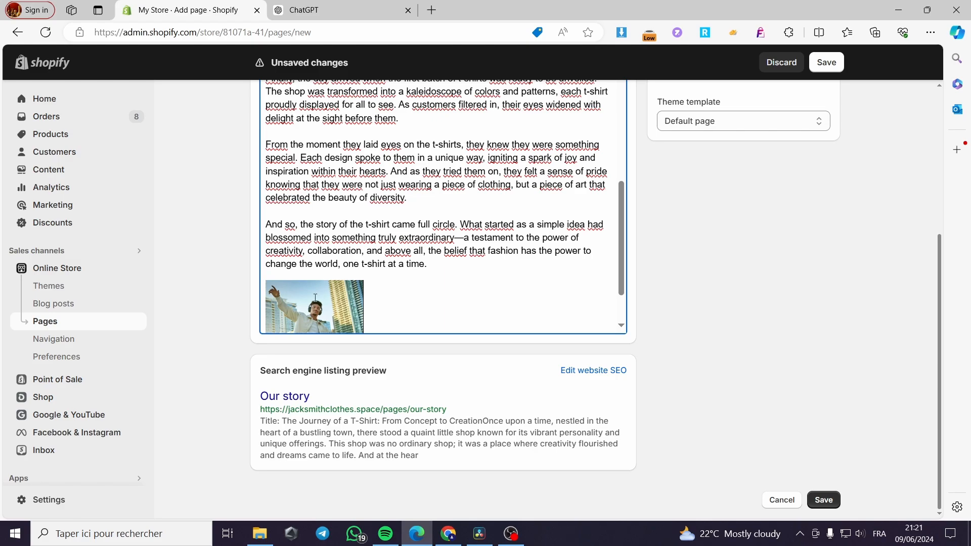
Step: Move the image up into the story, between the paragraph ending "exacting standards." and the one starting "Finally, the day arrived"
{"action": "left_click_drag", "start_coordinate": [315, 299], "coordinate": [336, 146]}
{"action": "scroll", "coordinate": [346, 245], "scroll_direction": "up", "scroll_amount": 3}
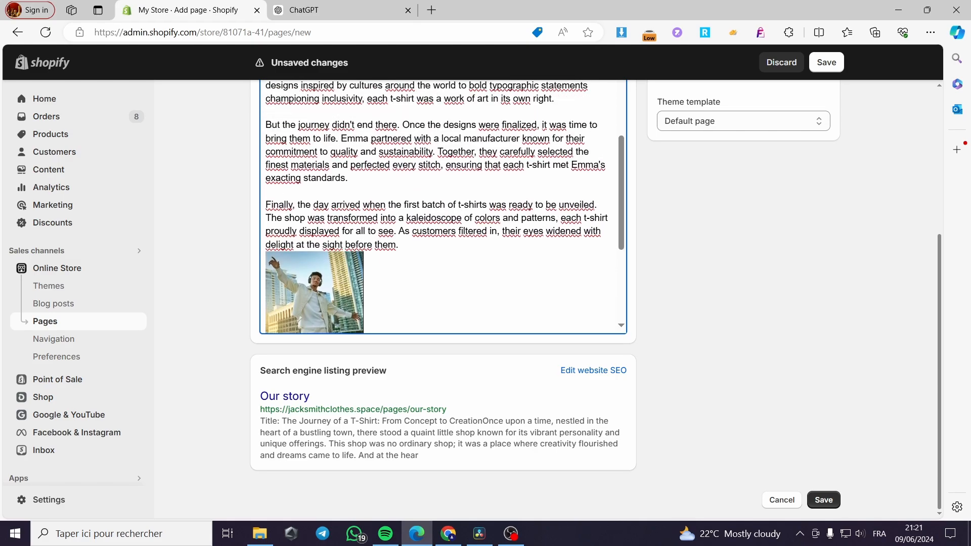
{"action": "left_click_drag", "start_coordinate": [344, 293], "coordinate": [346, 229]}
{"action": "right_click", "coordinate": [340, 232]}
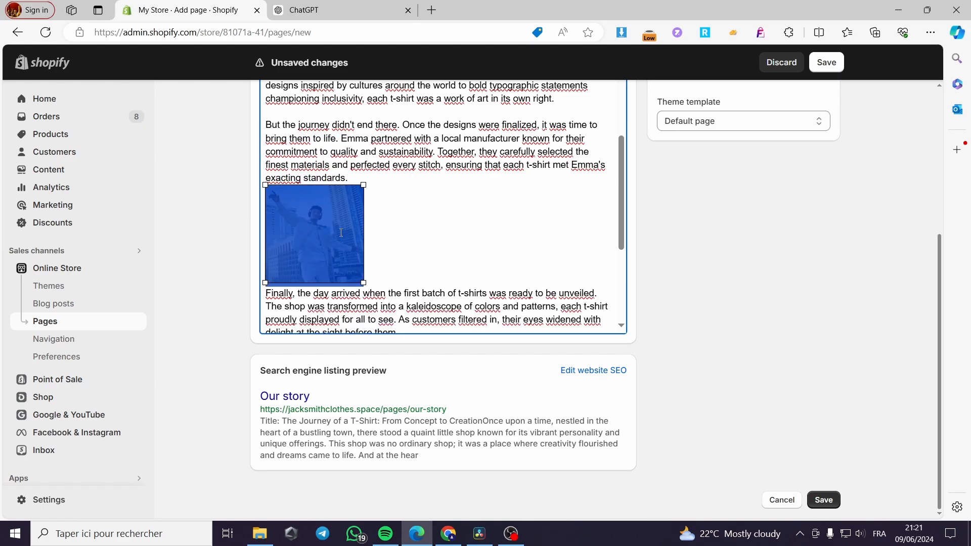
{"action": "left_click", "coordinate": [304, 232]}
Step: Remove the "Title:" prefix from the story's first line and make the remaining heading bold
{"action": "scroll", "coordinate": [321, 234], "scroll_direction": "up", "scroll_amount": 10}
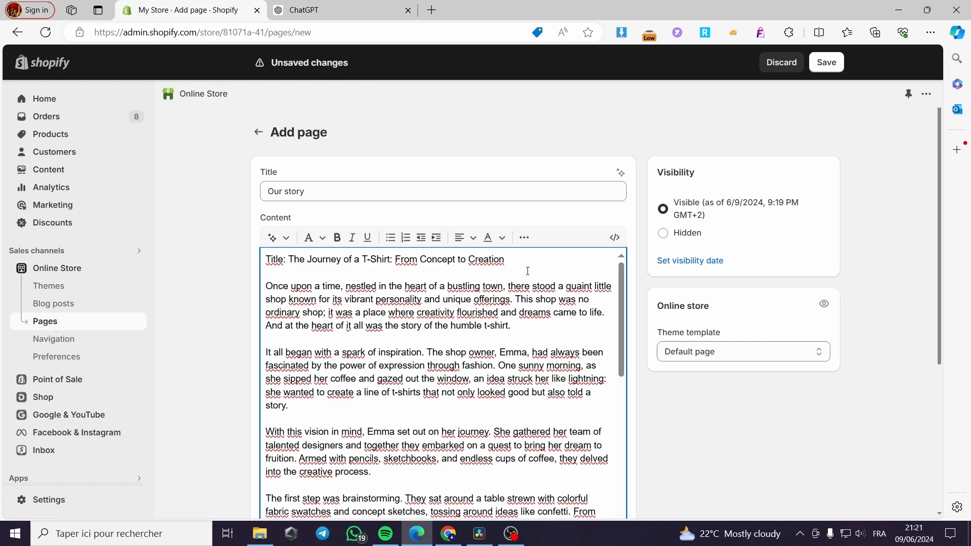
{"action": "left_click_drag", "start_coordinate": [291, 260], "coordinate": [261, 262]}
{"action": "key", "text": "BackSpace"}
{"action": "left_click_drag", "start_coordinate": [499, 264], "coordinate": [261, 259]}
{"action": "left_click", "coordinate": [339, 240]}
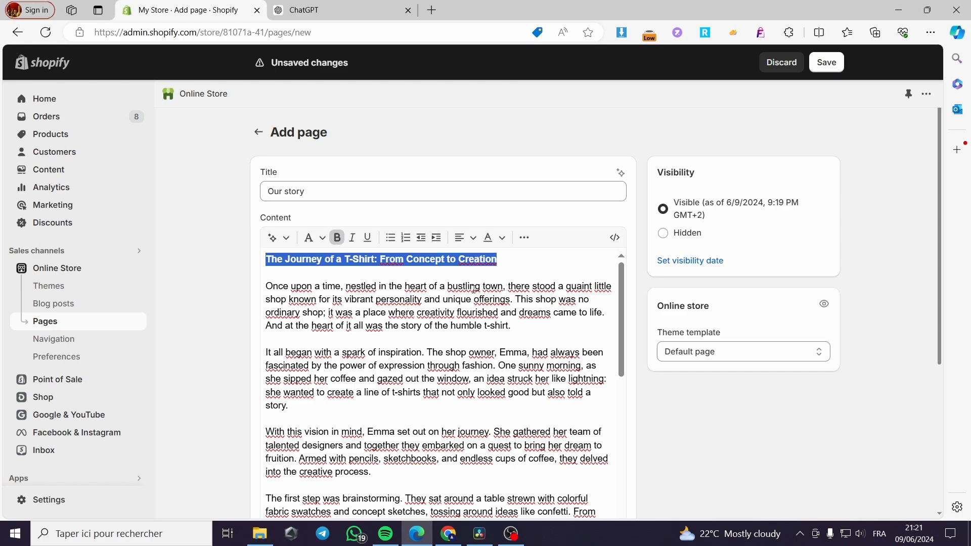
Step: Make the word "Once" at the start of the first paragraph bold
{"action": "left_click_drag", "start_coordinate": [265, 286], "coordinate": [289, 286]}
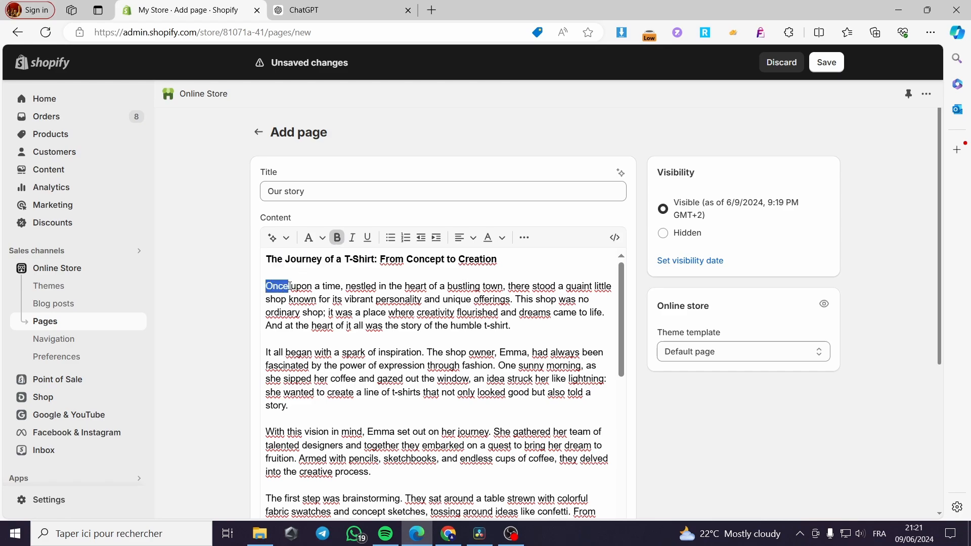
{"action": "left_click", "coordinate": [338, 238]}
{"action": "left_click", "coordinate": [344, 287]}
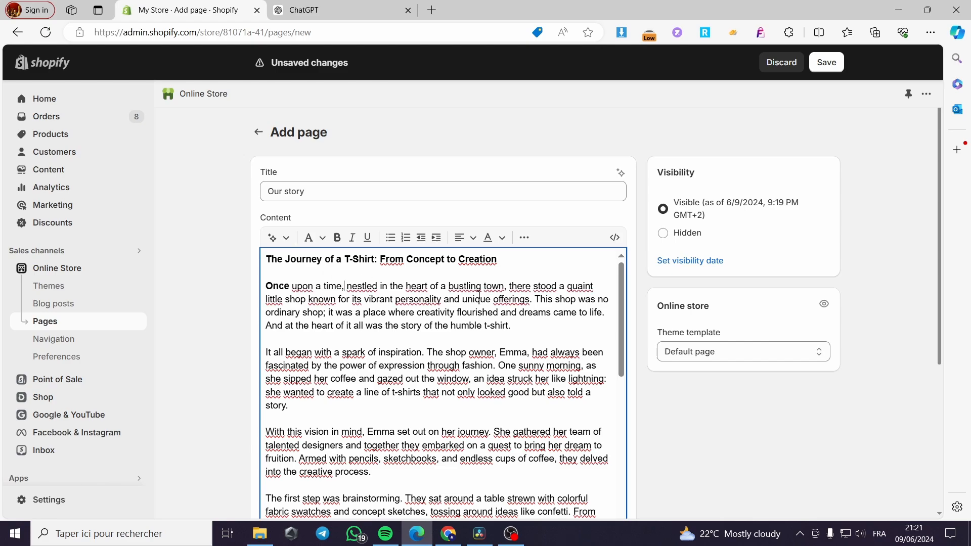
Step: Look at the page content text generator and close it without generating anything
{"action": "left_click", "coordinate": [273, 239]}
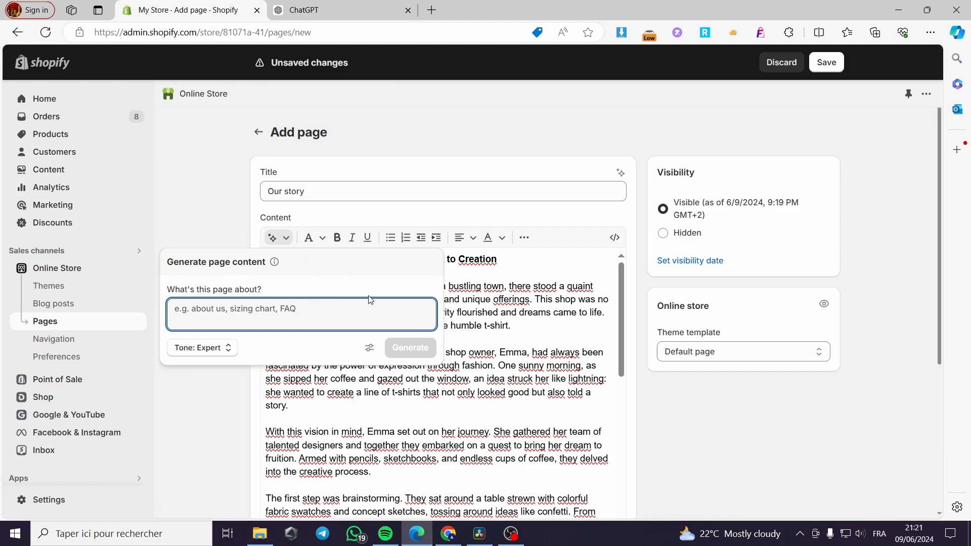
{"action": "left_click", "coordinate": [566, 275]}
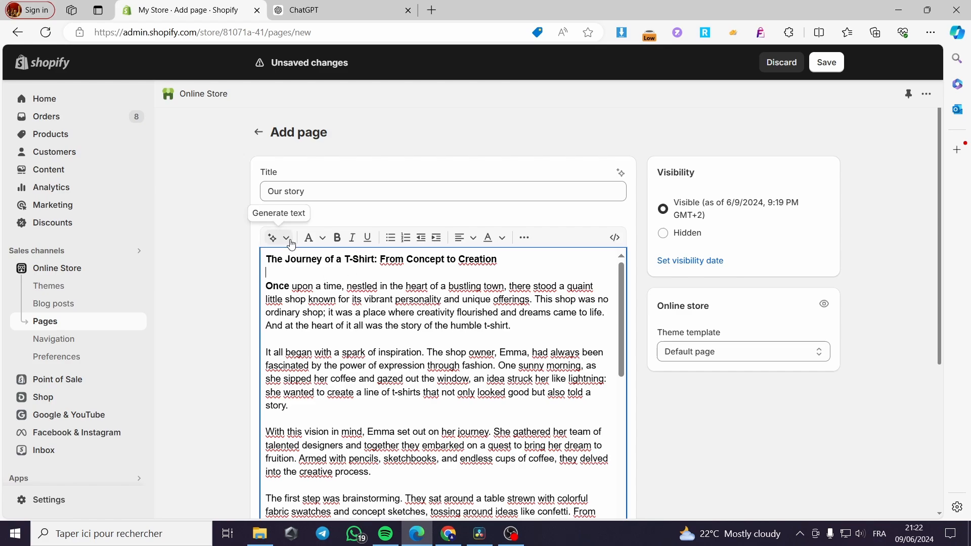
Step: Review the Our story page's content from start to end and save the page
{"action": "scroll", "coordinate": [443, 311], "scroll_direction": "down", "scroll_amount": 10}
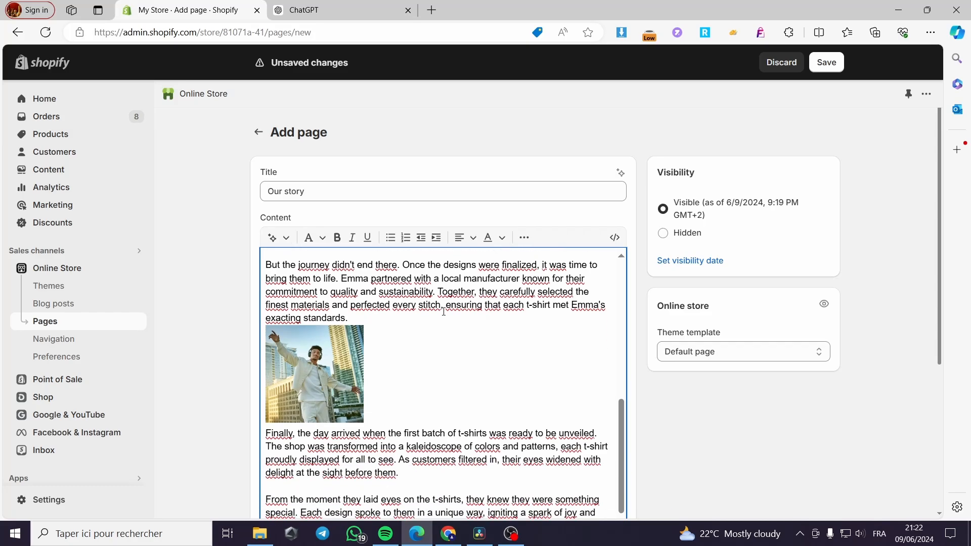
{"action": "scroll", "coordinate": [444, 312], "scroll_direction": "down", "scroll_amount": 2}
{"action": "scroll", "coordinate": [539, 438], "scroll_direction": "down", "scroll_amount": 3}
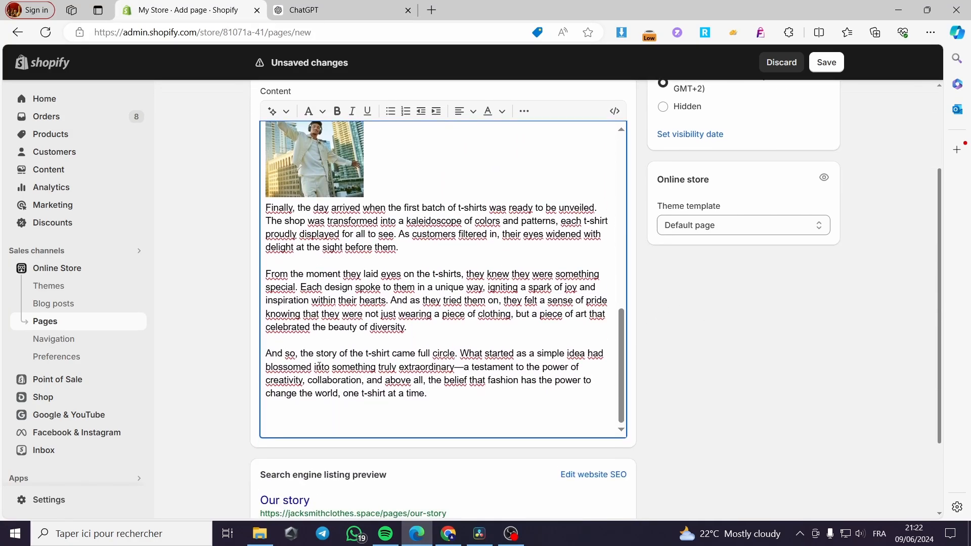
{"action": "scroll", "coordinate": [430, 413], "scroll_direction": "up", "scroll_amount": 12}
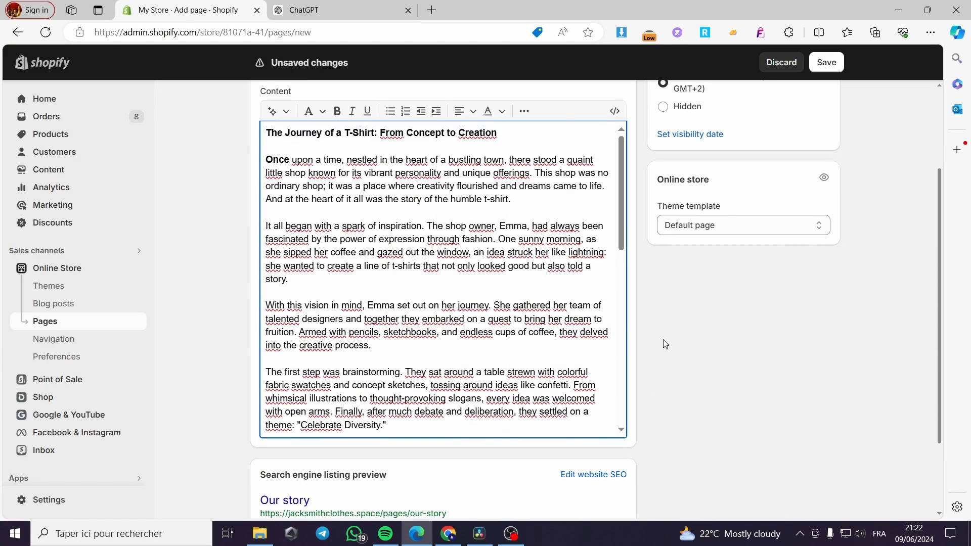
{"action": "scroll", "coordinate": [663, 339], "scroll_direction": "up", "scroll_amount": 2}
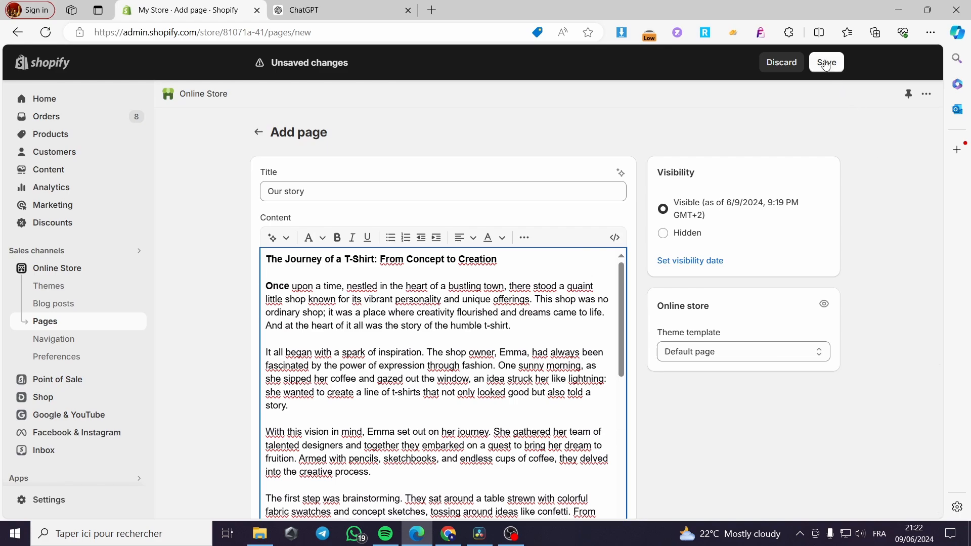
{"action": "left_click", "coordinate": [824, 63]}
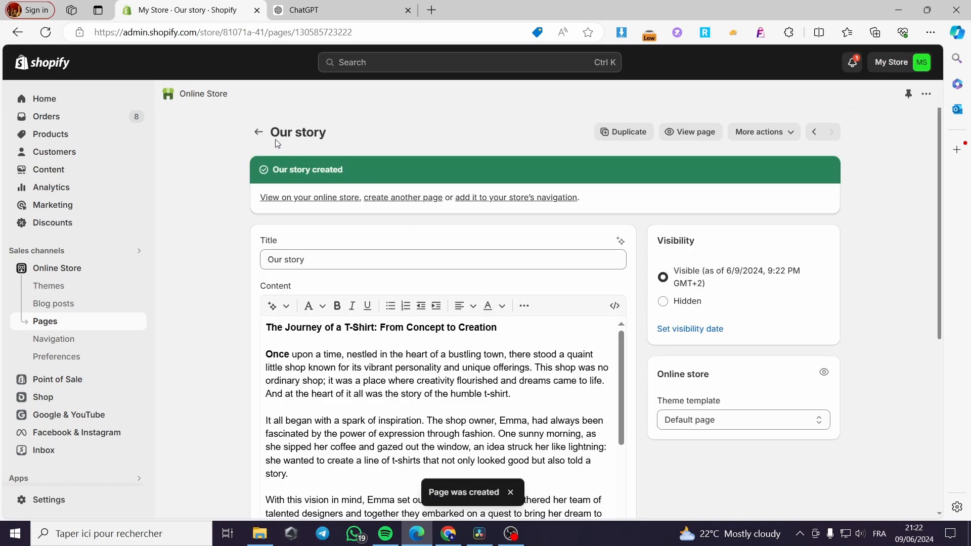
Step: Add a menu item named "Our Story" to the store's Footer menu, linked to the Our story page
{"action": "left_click", "coordinate": [259, 133]}
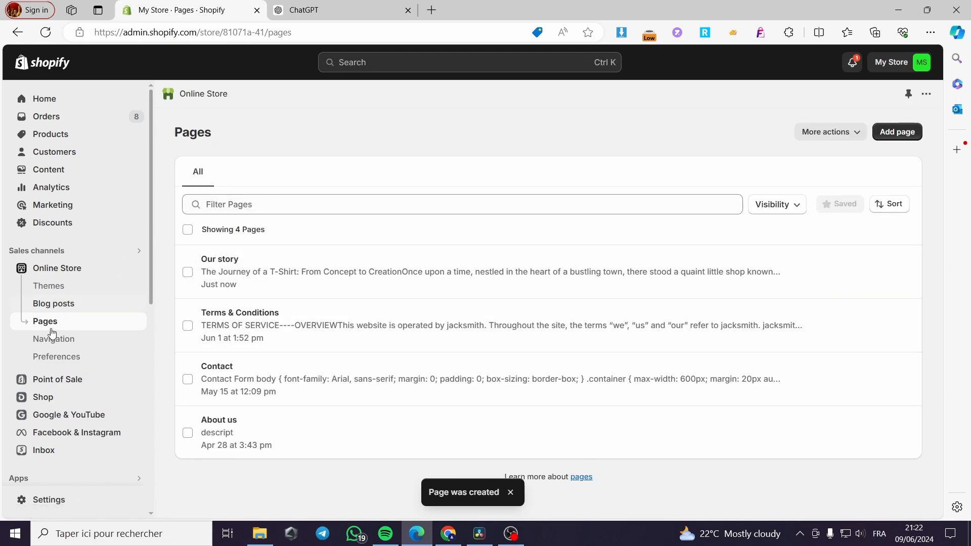
{"action": "left_click", "coordinate": [54, 346]}
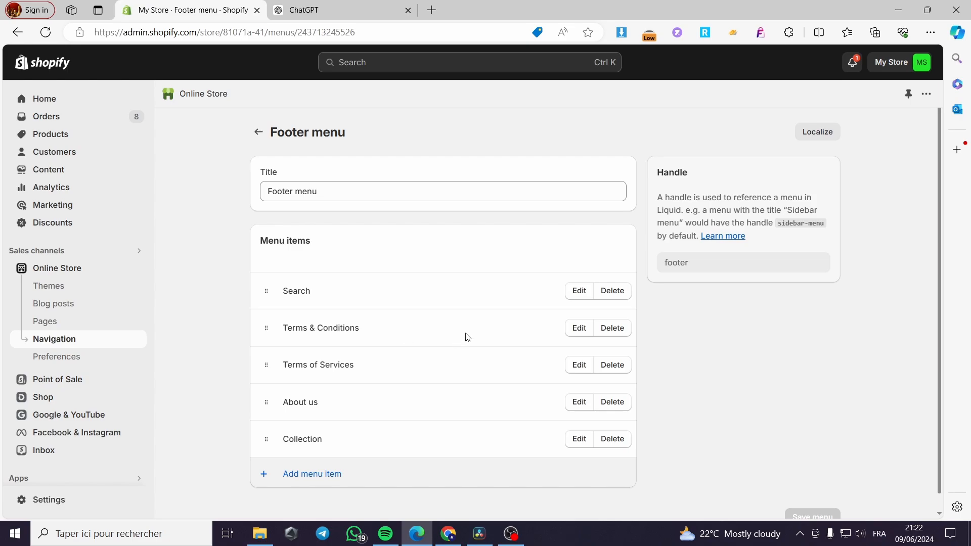
{"action": "left_click", "coordinate": [312, 475]}
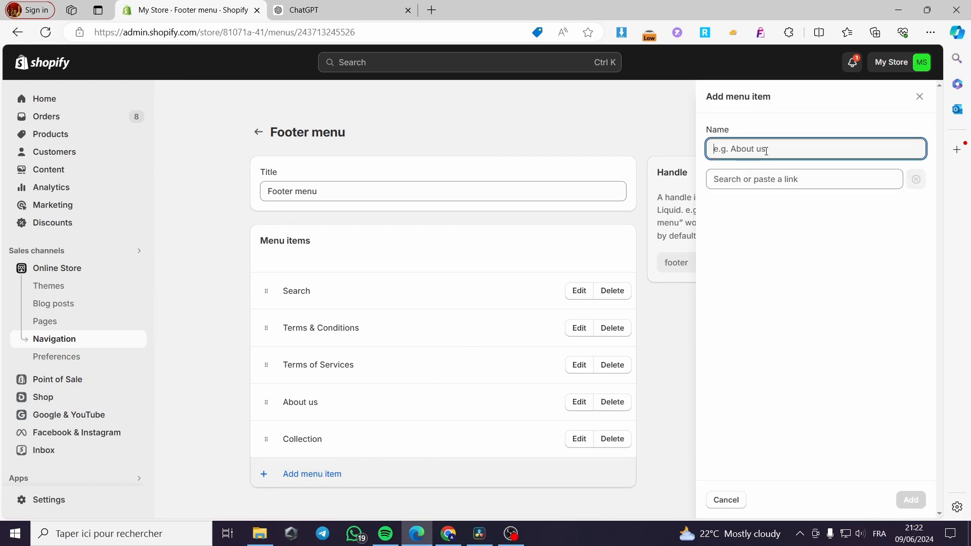
{"action": "type", "text": "O"}
{"action": "key", "text": "BackSpace"}
{"action": "type", "text": "Our S"}
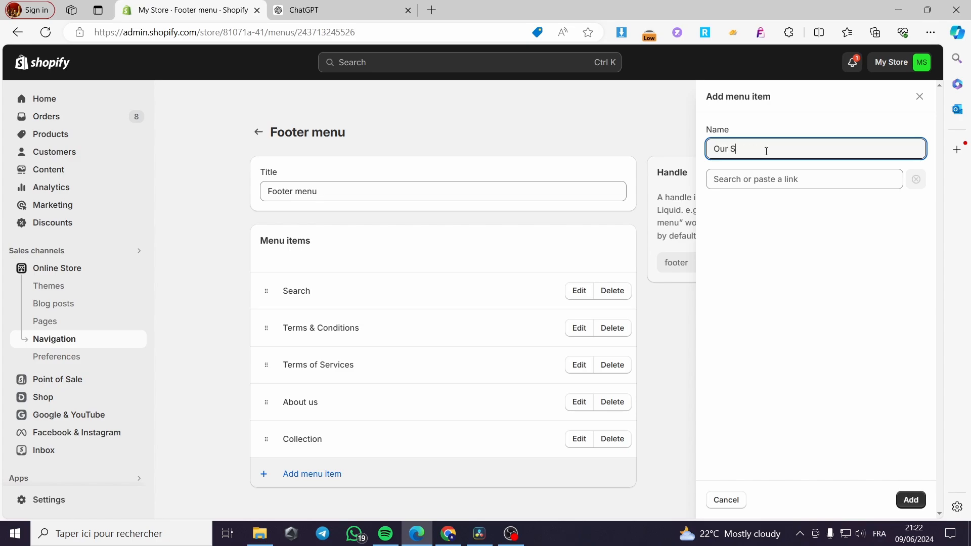
{"action": "type", "text": "tory"}
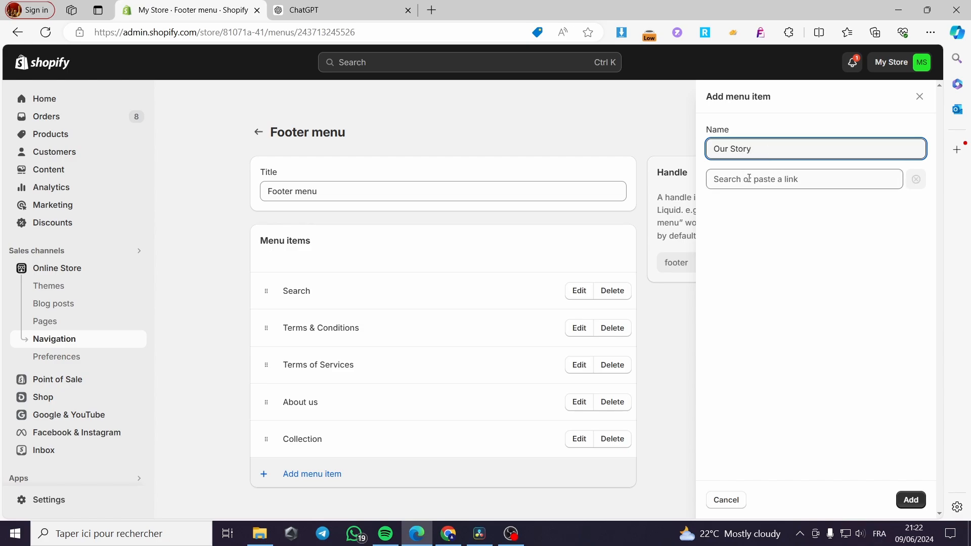
{"action": "left_click", "coordinate": [814, 181]}
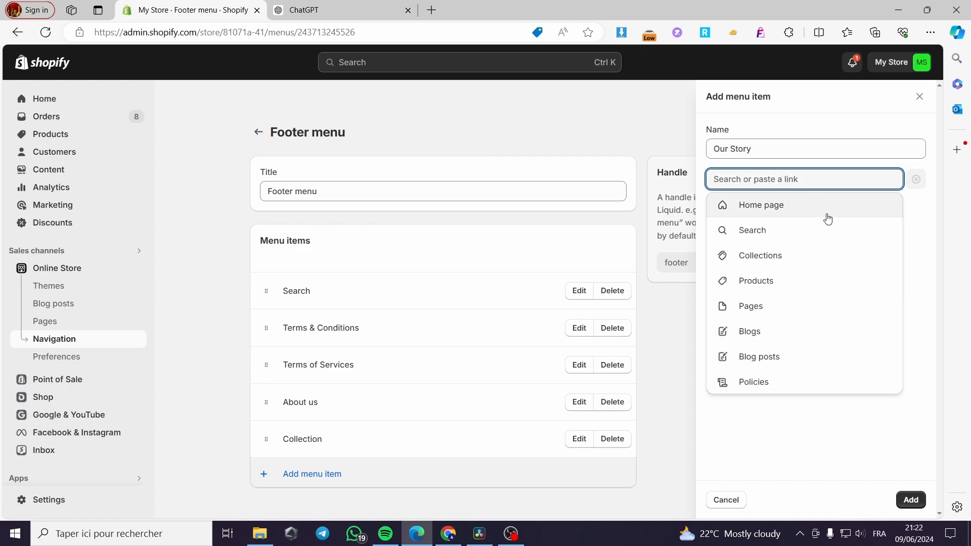
{"action": "left_click", "coordinate": [768, 312]}
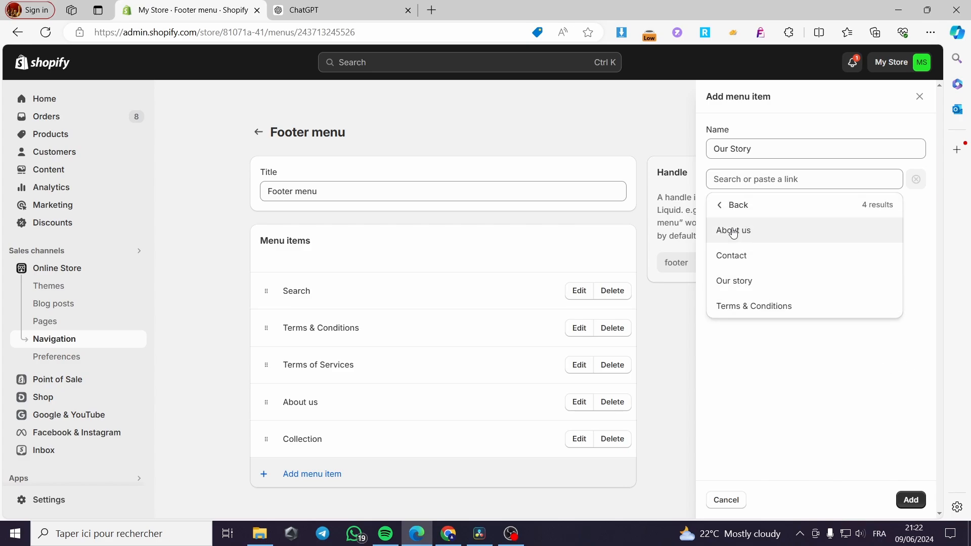
{"action": "left_click", "coordinate": [775, 285]}
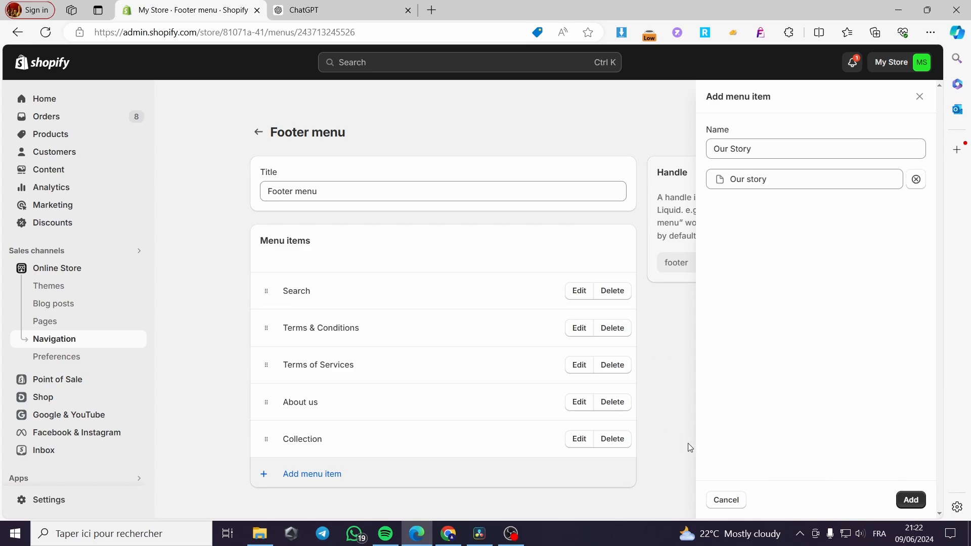
{"action": "left_click", "coordinate": [921, 506]}
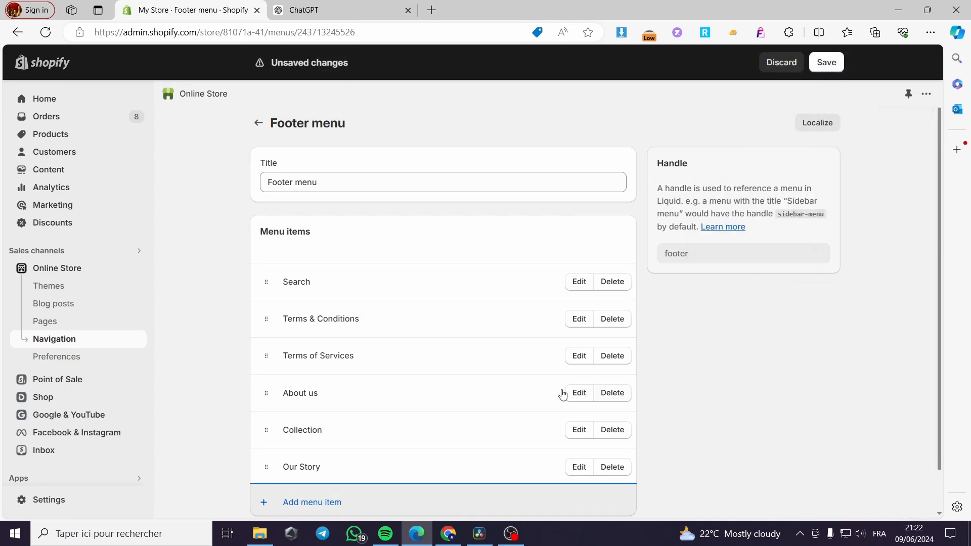
Step: Save the Footer menu and view the footer links on the live online store's home page
{"action": "left_click", "coordinate": [827, 63]}
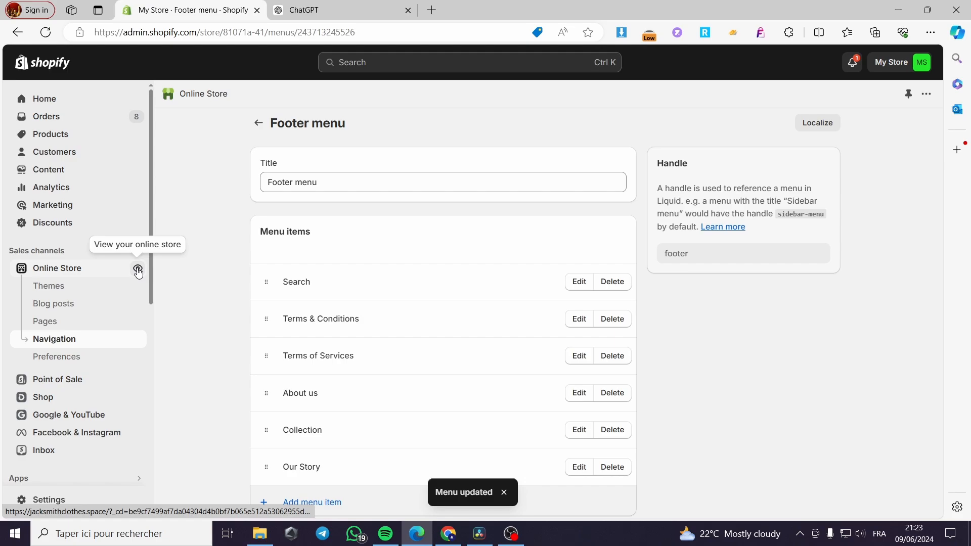
{"action": "left_click", "coordinate": [138, 269]}
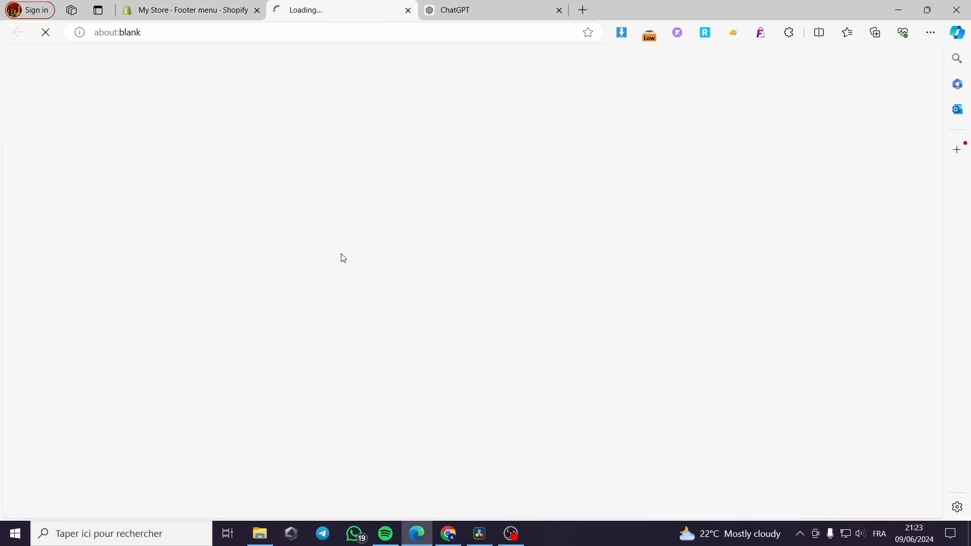
{"action": "scroll", "coordinate": [523, 202], "scroll_direction": "down", "scroll_amount": 3}
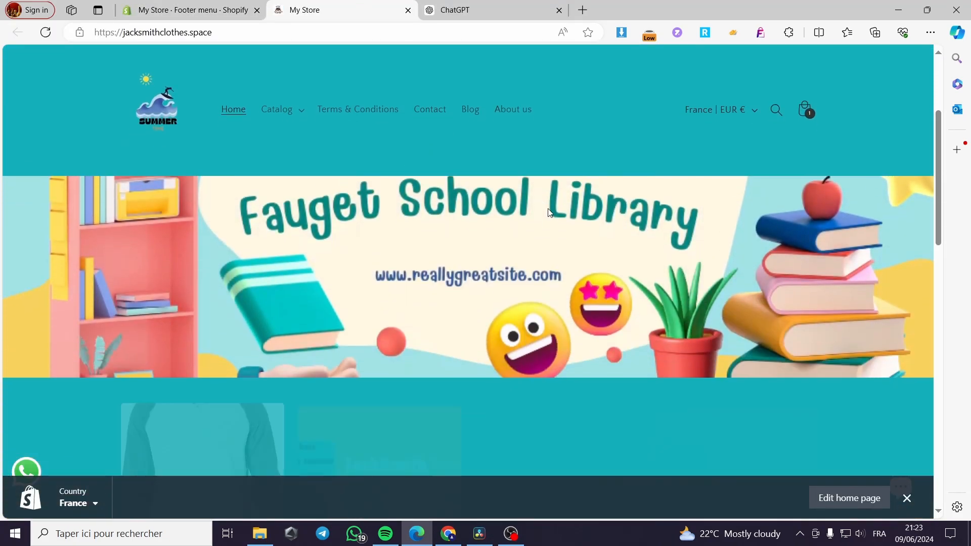
{"action": "scroll", "coordinate": [580, 259], "scroll_direction": "down", "scroll_amount": 5}
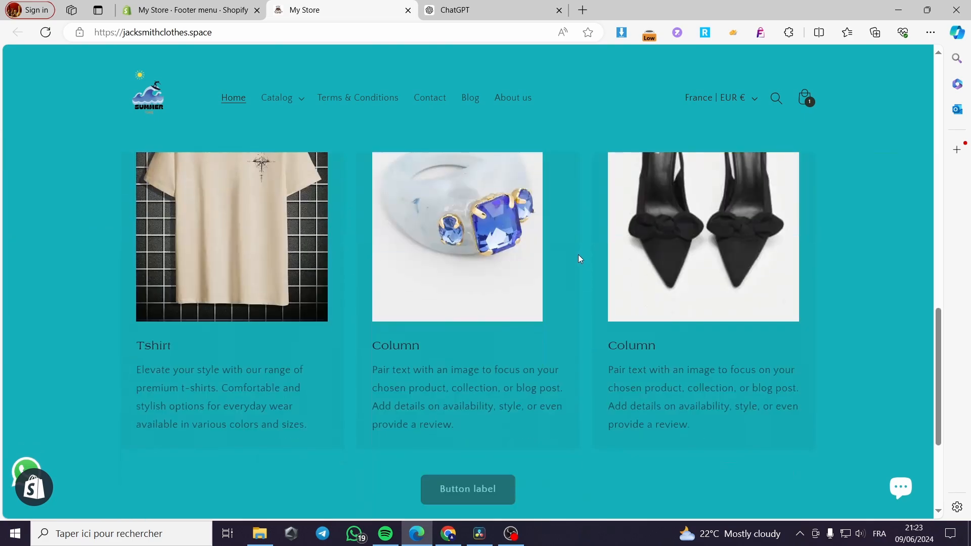
{"action": "scroll", "coordinate": [579, 259], "scroll_direction": "down", "scroll_amount": 4}
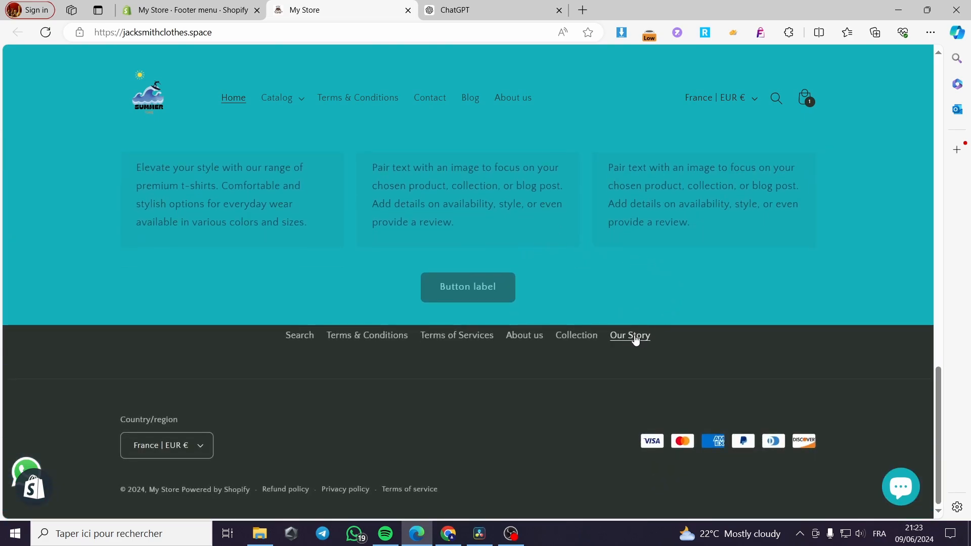
Step: Open the Our Story page from the live store's footer and review its text and image from start to end
{"action": "left_click", "coordinate": [650, 339]}
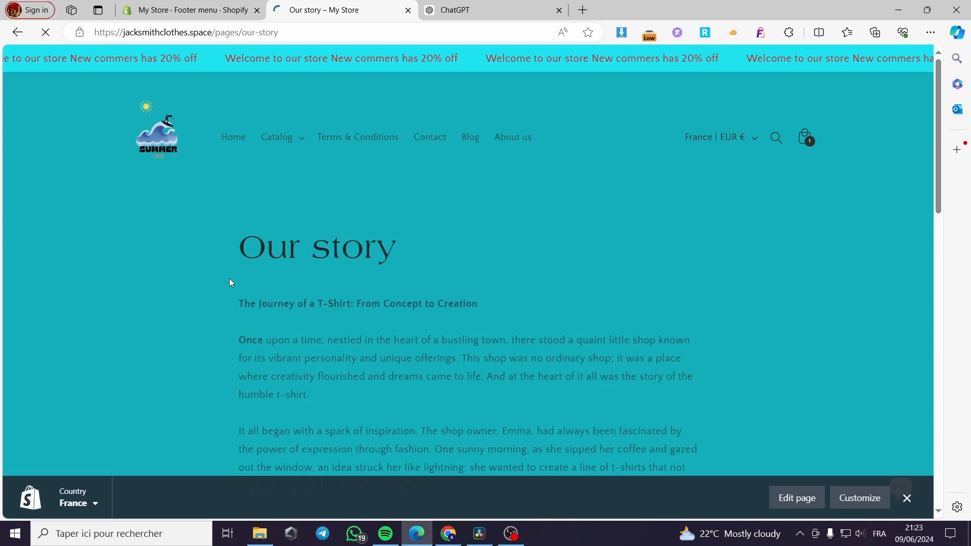
{"action": "scroll", "coordinate": [259, 256], "scroll_direction": "down", "scroll_amount": 3}
{"action": "scroll", "coordinate": [302, 250], "scroll_direction": "up", "scroll_amount": 1}
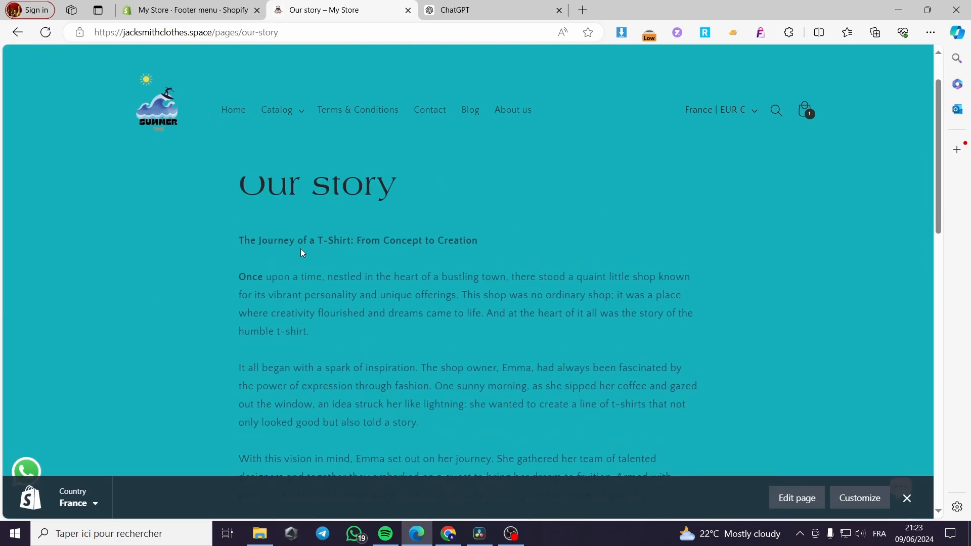
{"action": "scroll", "coordinate": [303, 253], "scroll_direction": "down", "scroll_amount": 10}
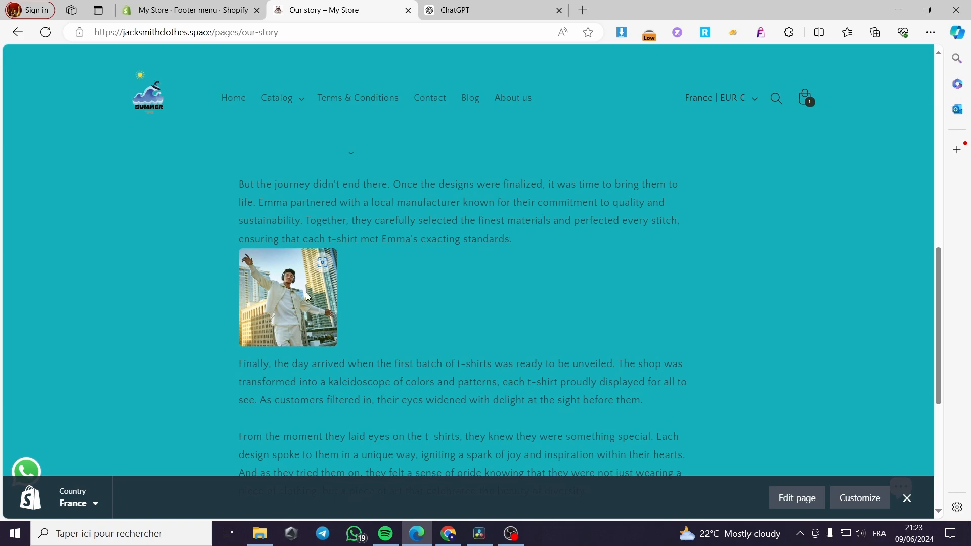
{"action": "scroll", "coordinate": [329, 299], "scroll_direction": "down", "scroll_amount": 1}
{"action": "scroll", "coordinate": [303, 288], "scroll_direction": "down", "scroll_amount": 3}
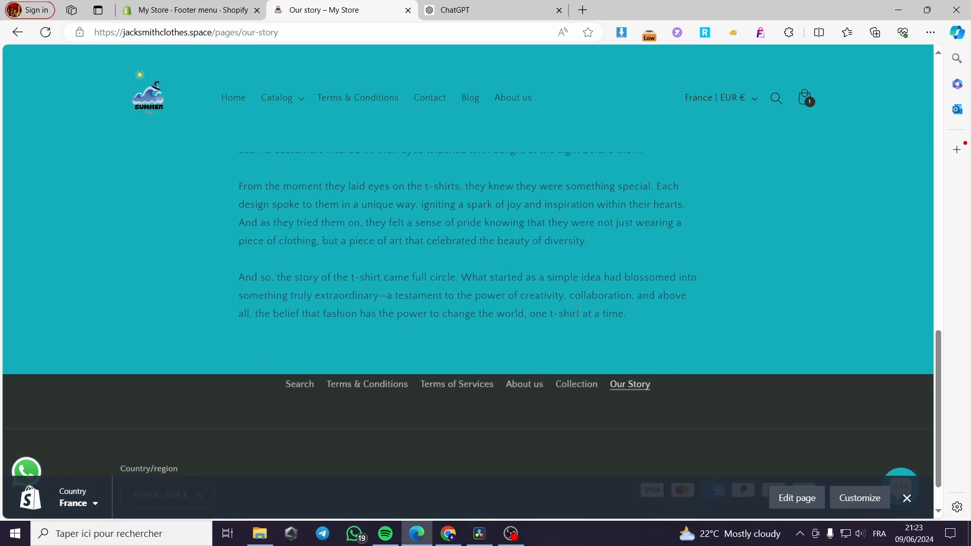
{"action": "scroll", "coordinate": [282, 287], "scroll_direction": "up", "scroll_amount": 1}
{"action": "scroll", "coordinate": [430, 317], "scroll_direction": "up", "scroll_amount": 12}
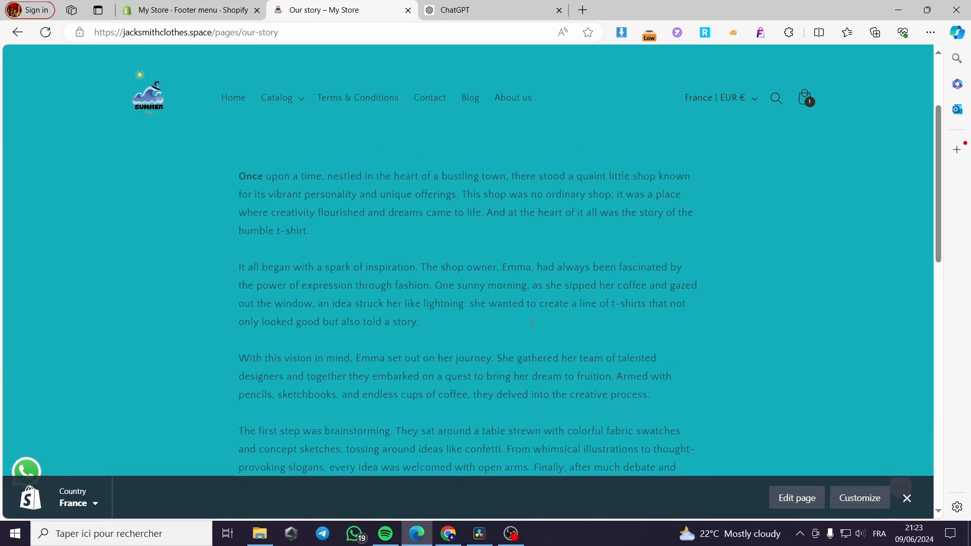